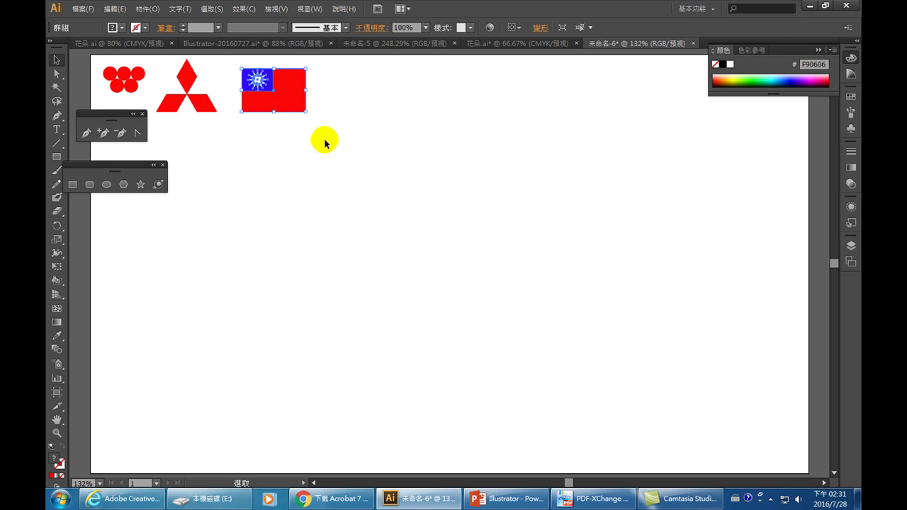
Deselect the Illustrator artwork and bring up the Adobe catalog page in Internet Explorer
click(340, 138)
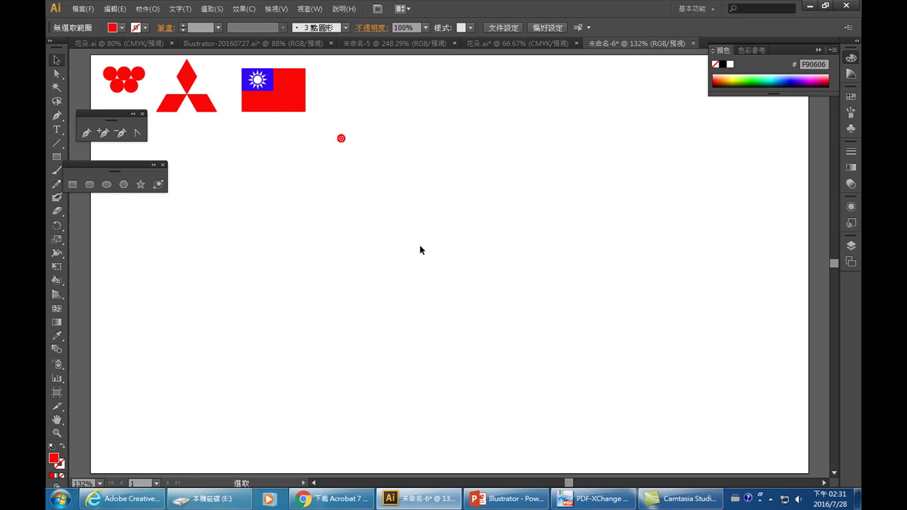
click(397, 292)
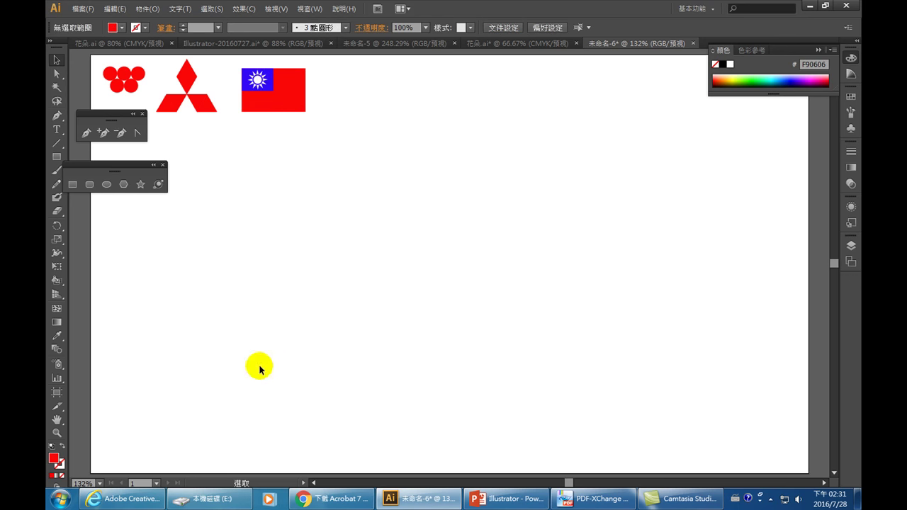
click(122, 498)
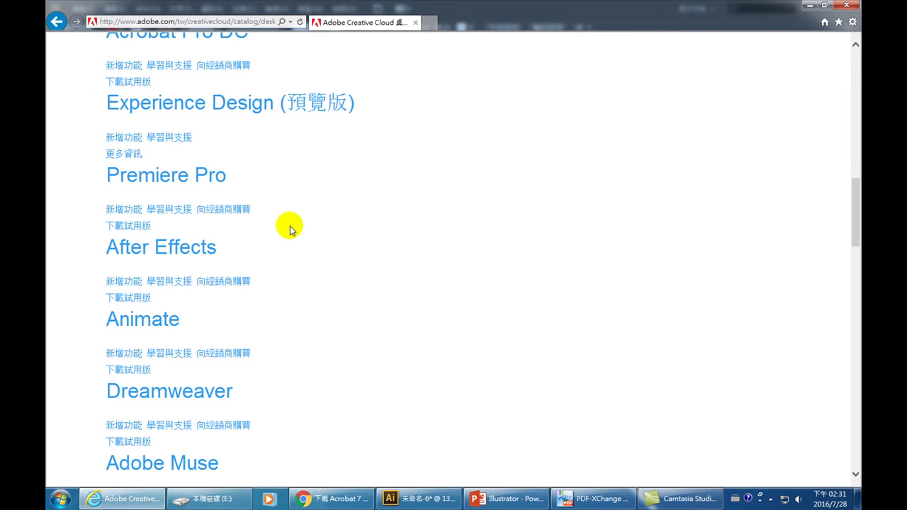
Scroll up the Adobe catalog page and select the current URL in the address bar
scroll(281, 228, up, 6)
click(228, 22)
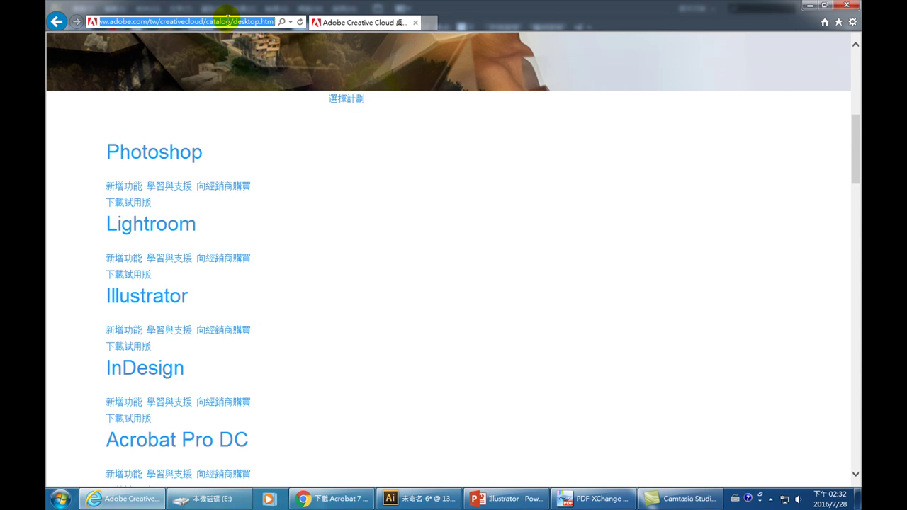
Search Google Taiwan for 皮卡丘 and show the image results
text(www)
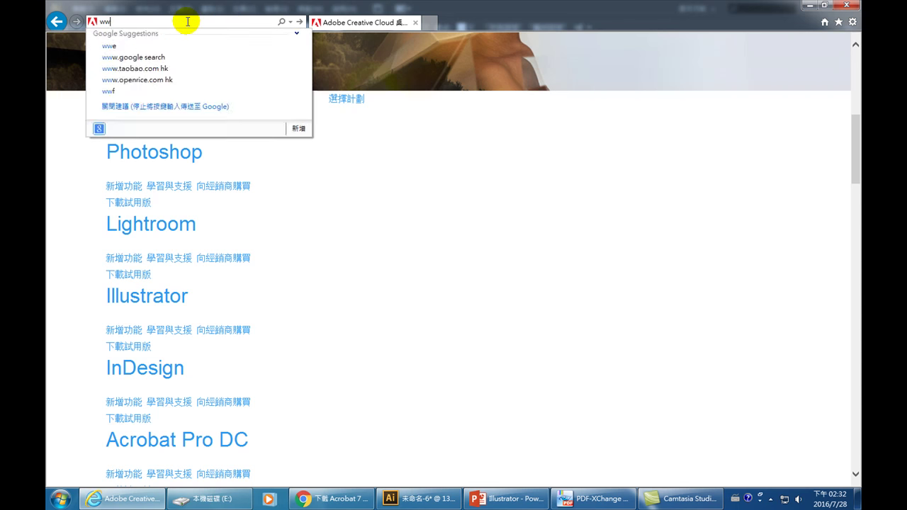
text(.google.com.tw/)
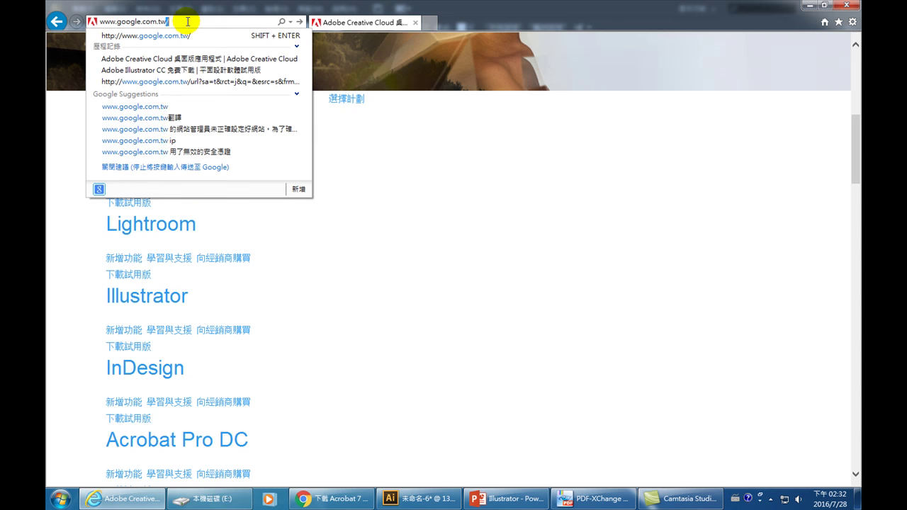
key(Return)
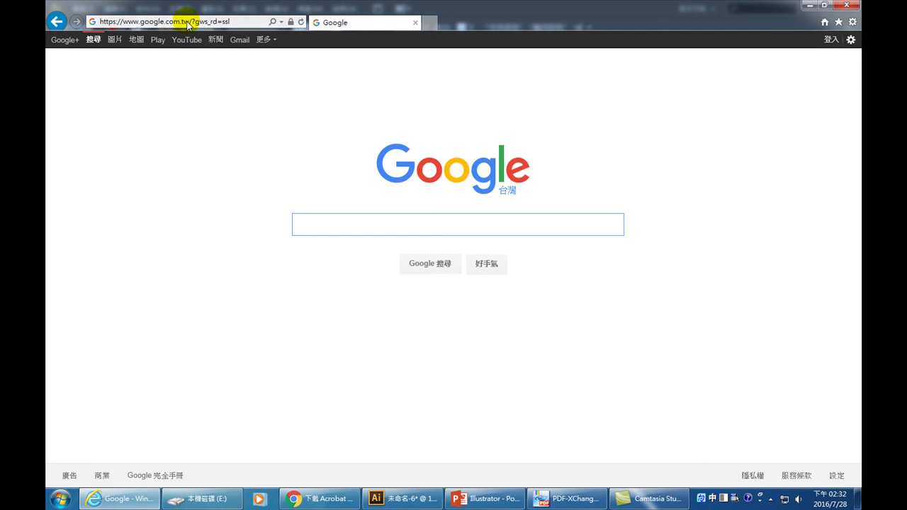
text(皮)
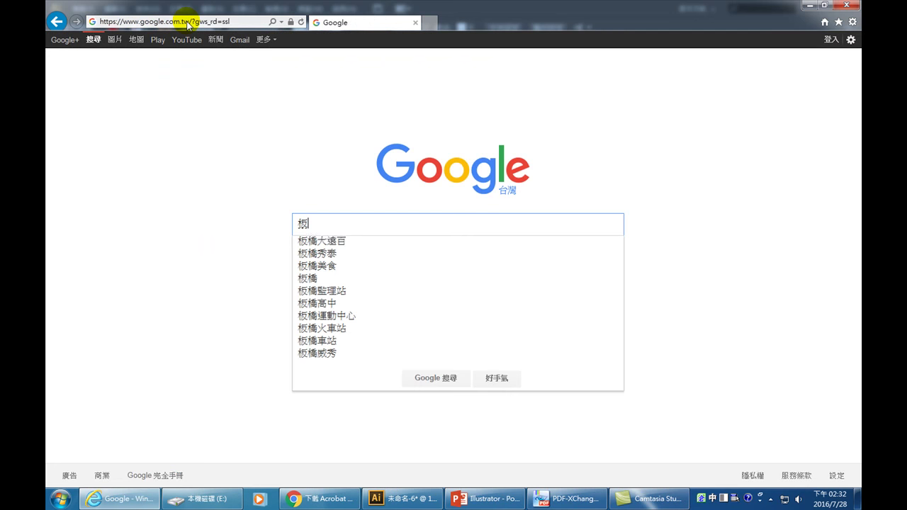
text(卡丘)
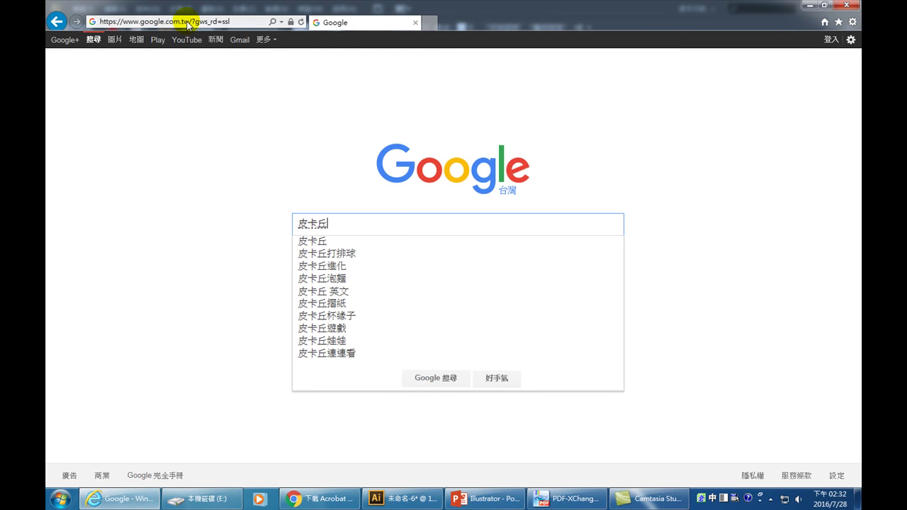
key(Return)
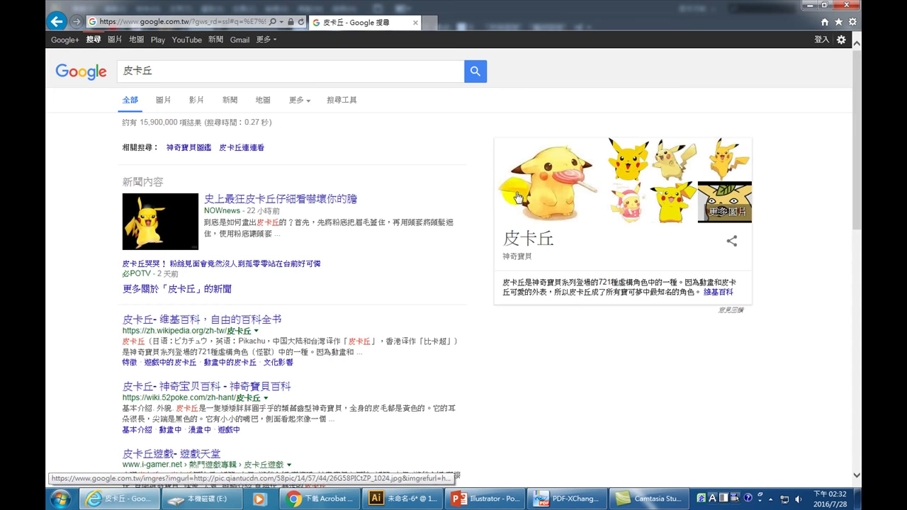
click(164, 99)
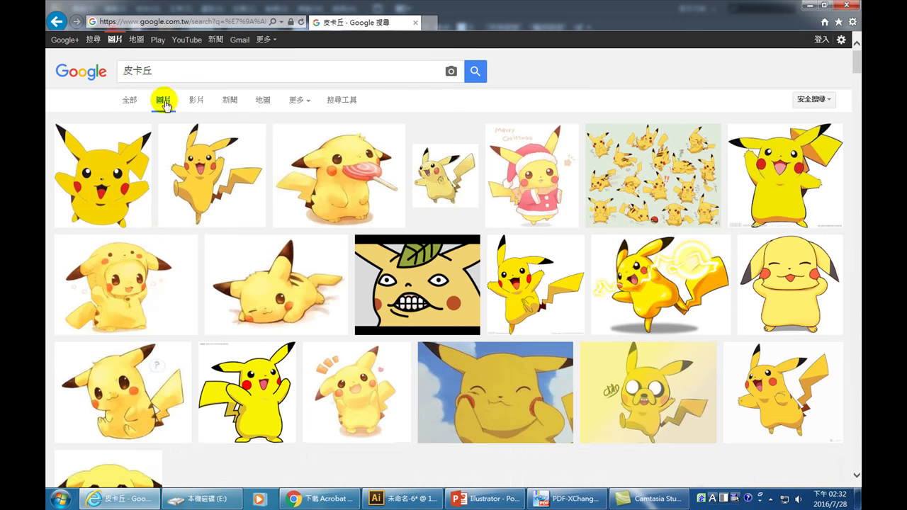
mouse_move(247, 392)
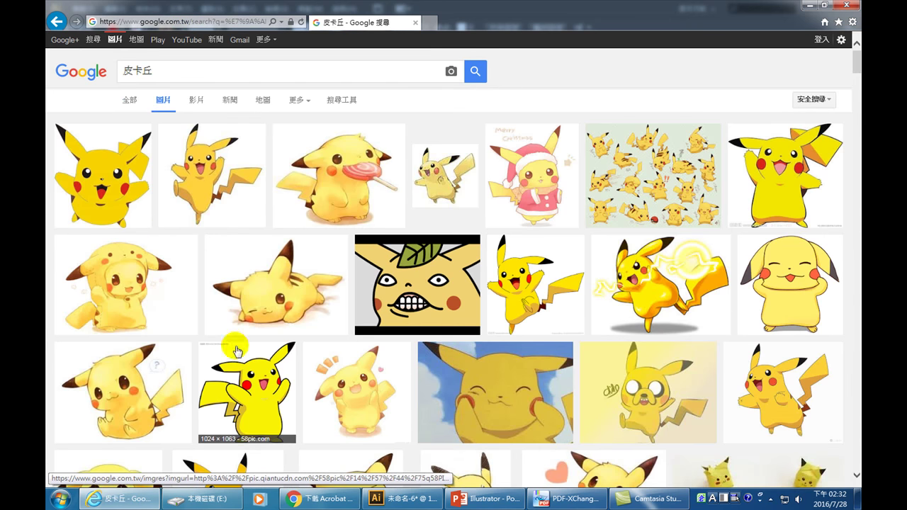
Copy the waving Pikachu image from its enlarged preview and return to Illustrator
scroll(294, 369, down, 2)
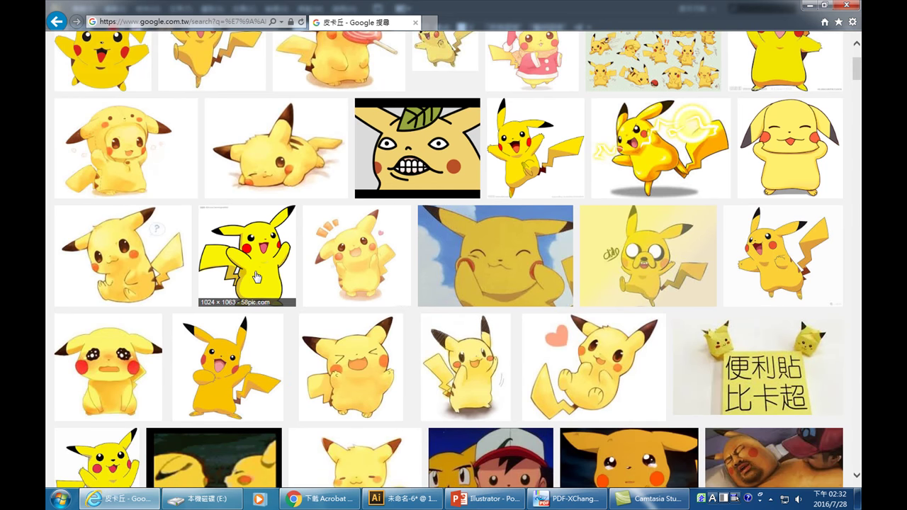
click(255, 273)
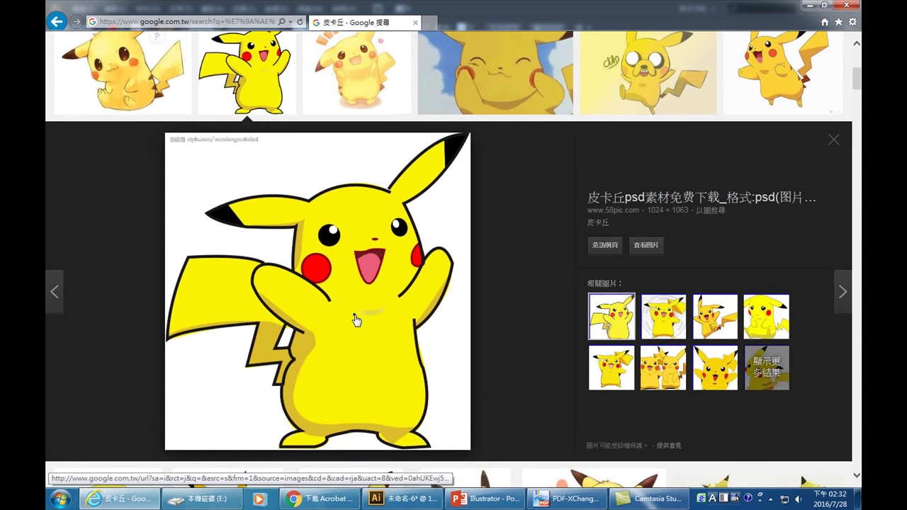
right_click(355, 317)
click(386, 202)
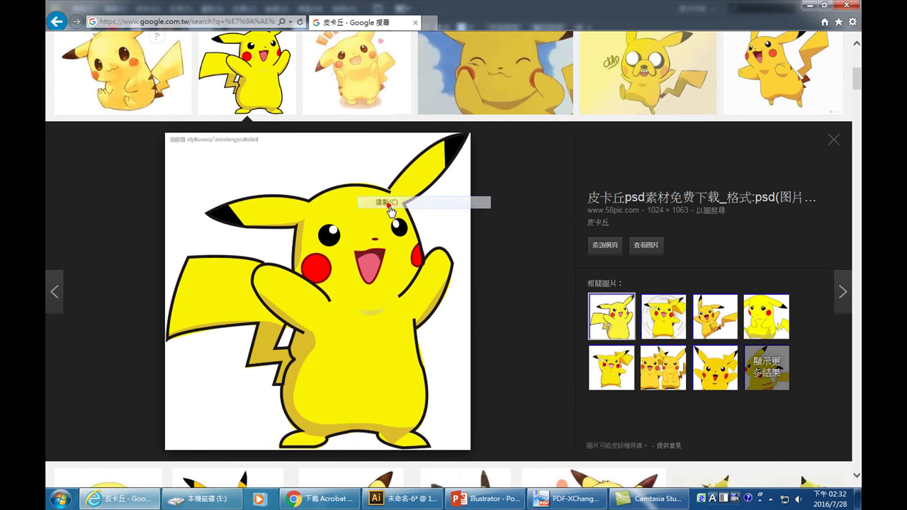
click(404, 498)
Paste the Pikachu picture onto the artboard and select its group
key(ctrl+v)
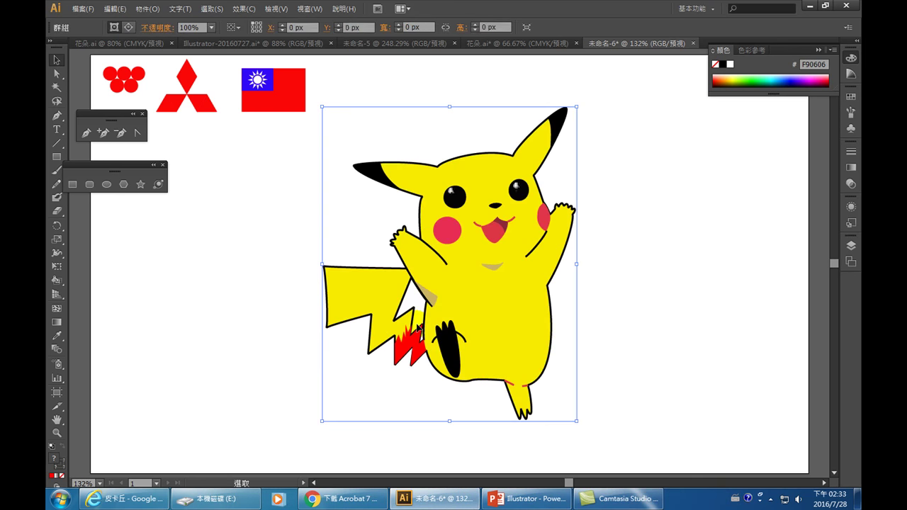
click(682, 283)
click(556, 317)
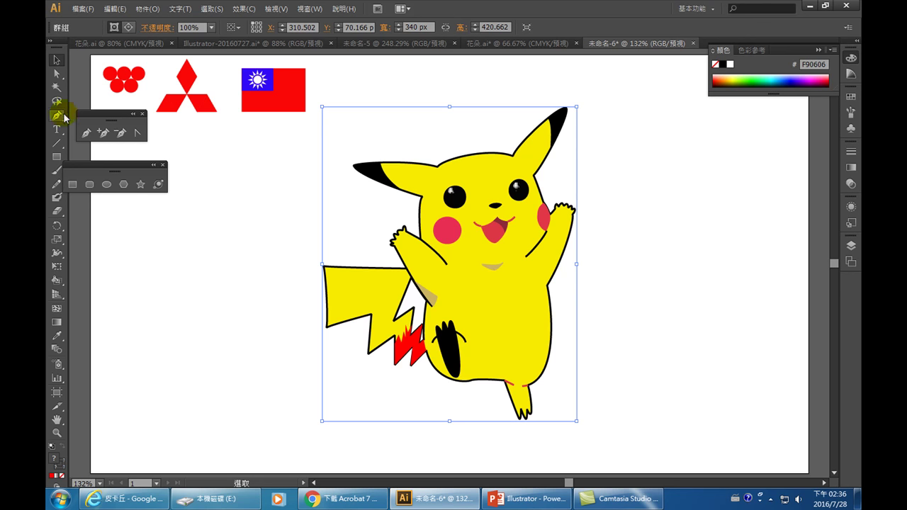
Try a curved Pen anchor left of Pikachu, abandon it, and switch to the Paintbrush
click(85, 134)
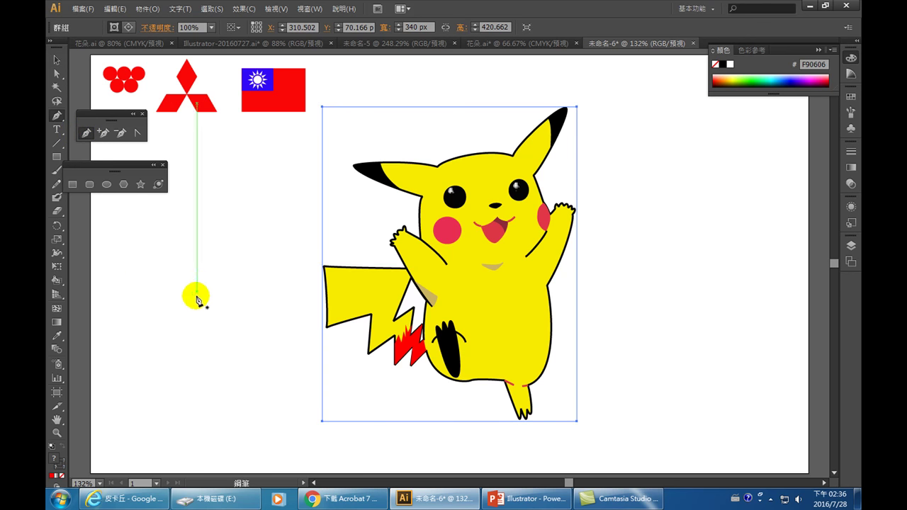
mouse_move(110, 259)
mouse_down()
mouse_move(135, 307)
mouse_move(129, 314)
mouse_move(117, 269)
mouse_up()
key(v)
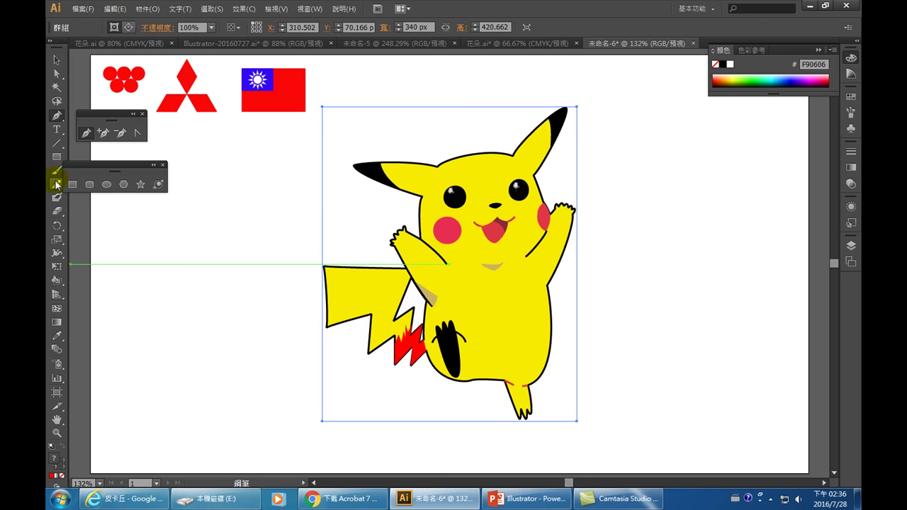
click(57, 171)
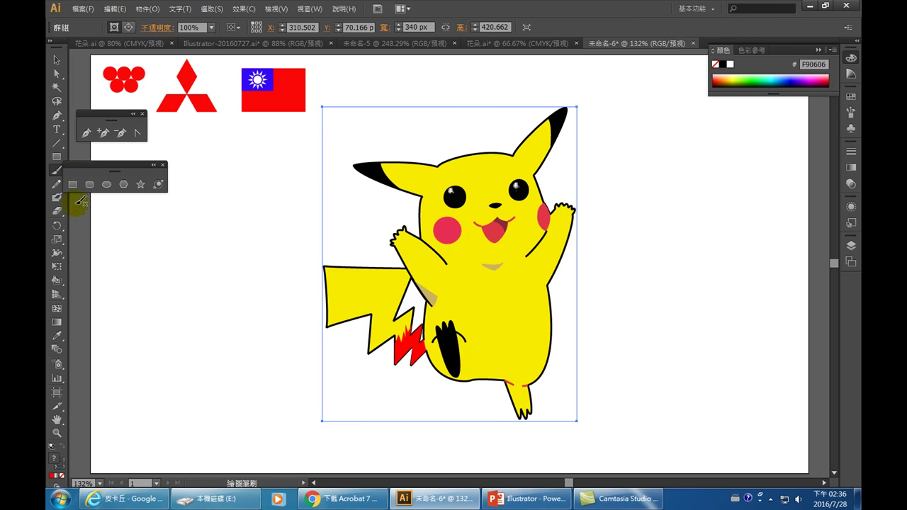
Paint a trial red zigzag stroke left of Pikachu, undo it, and return to the Pen
drag(111, 245, 244, 259)
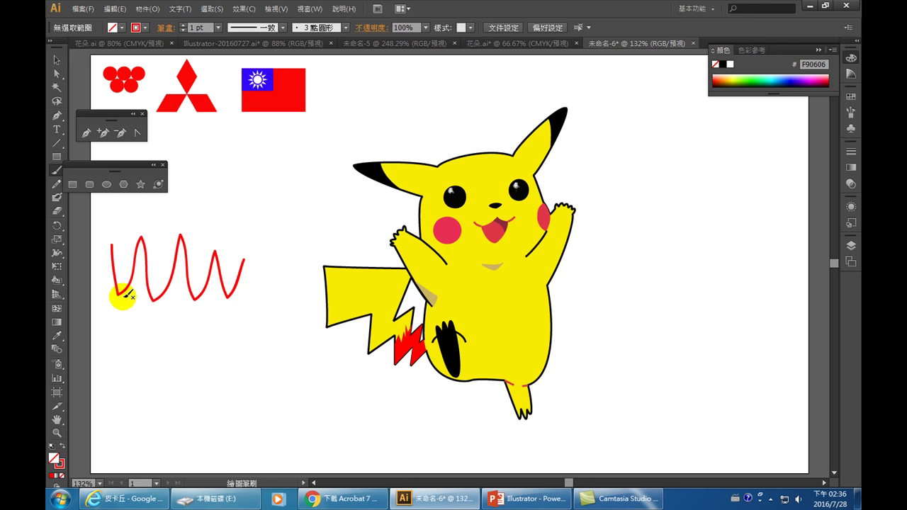
key(ctrl+z)
click(86, 133)
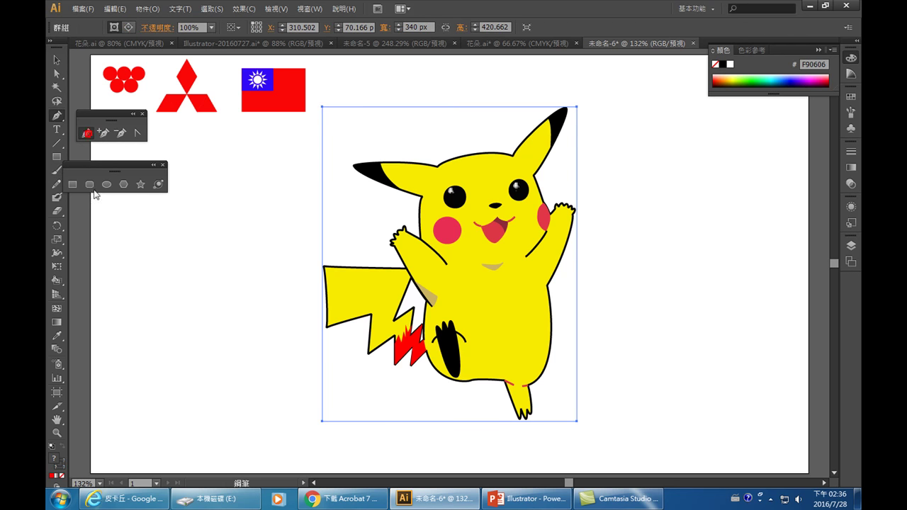
Draw a Pen path left of Pikachu with smooth alternating top and bottom bends
click(121, 231)
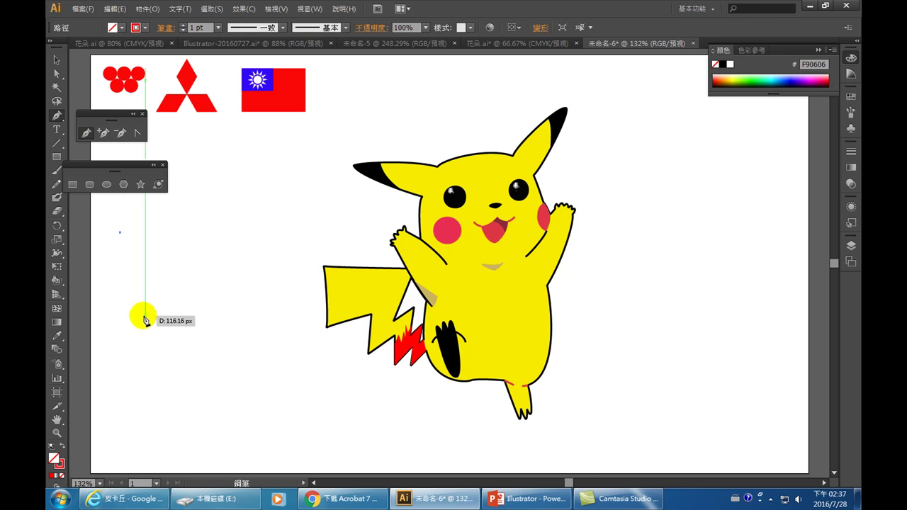
click(132, 310)
mouse_move(132, 309)
mouse_down()
mouse_move(144, 314)
mouse_move(173, 236)
mouse_up()
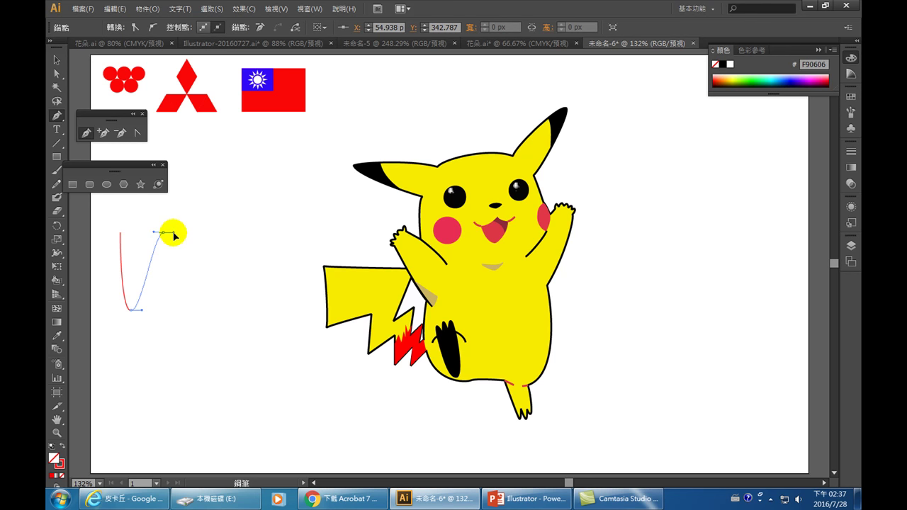
click(187, 311)
drag(188, 312, 207, 316)
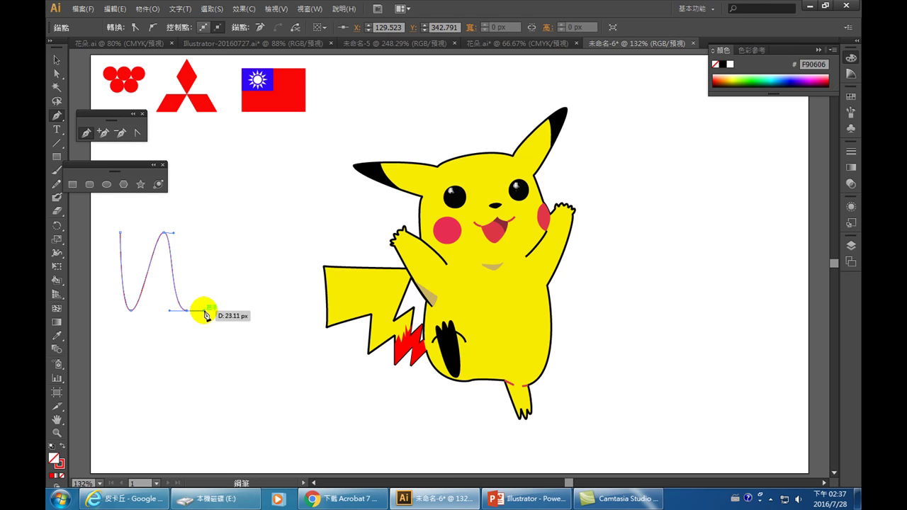
click(211, 227)
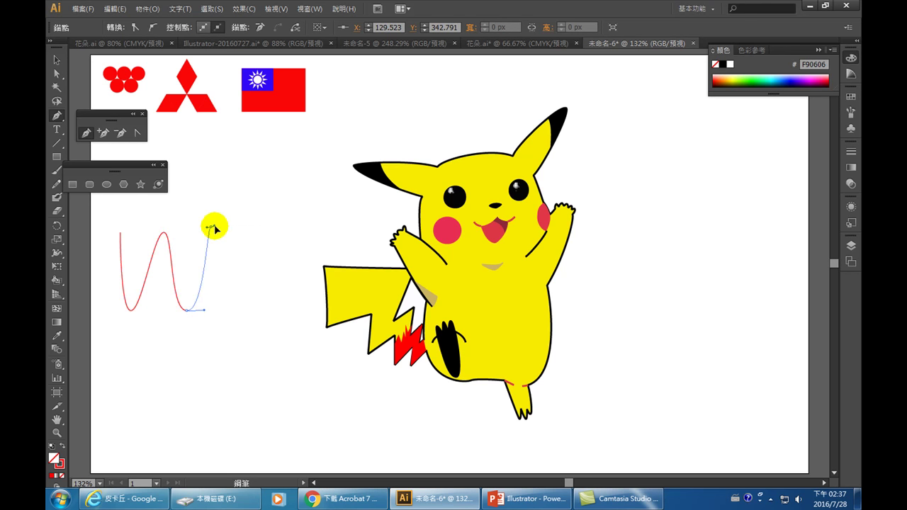
drag(215, 229, 229, 226)
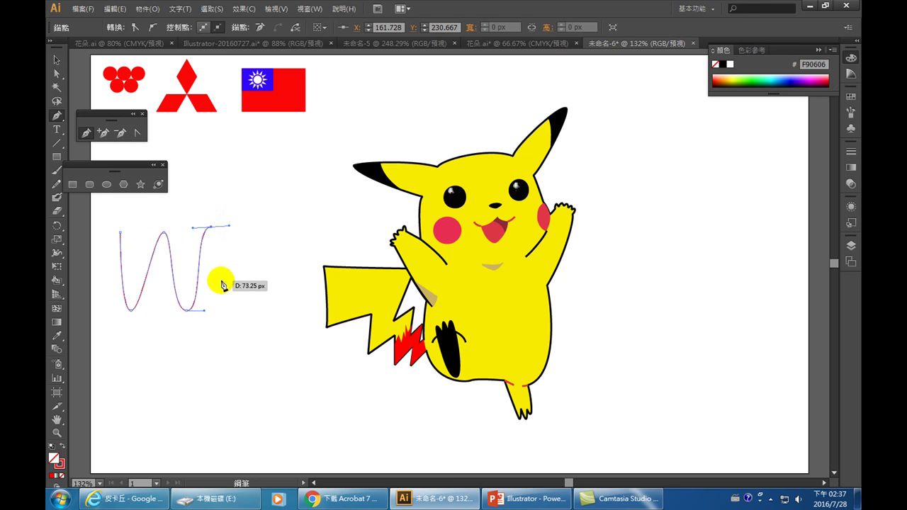
drag(226, 312, 244, 309)
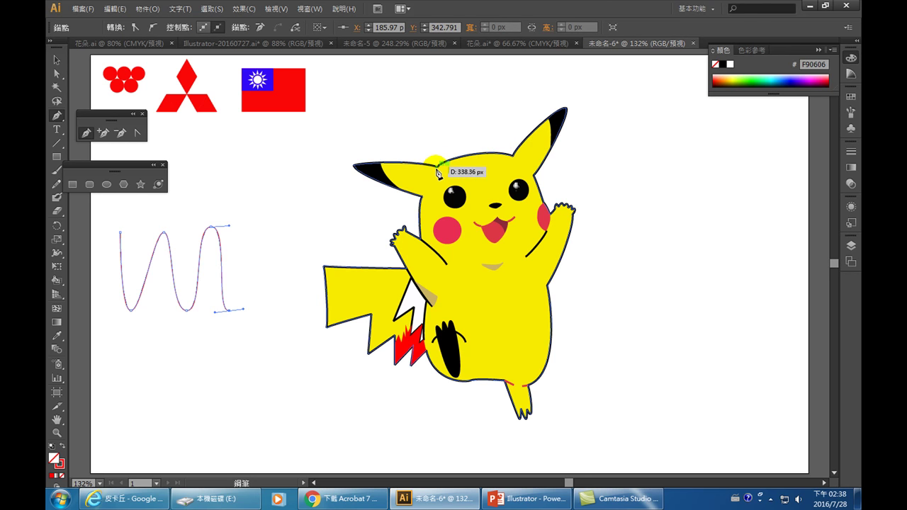
Drag stray segments around Pikachu's head, then end the wave path with the Selection tool
mouse_move(438, 173)
mouse_down()
mouse_move(368, 162)
mouse_move(427, 226)
mouse_move(516, 162)
mouse_up()
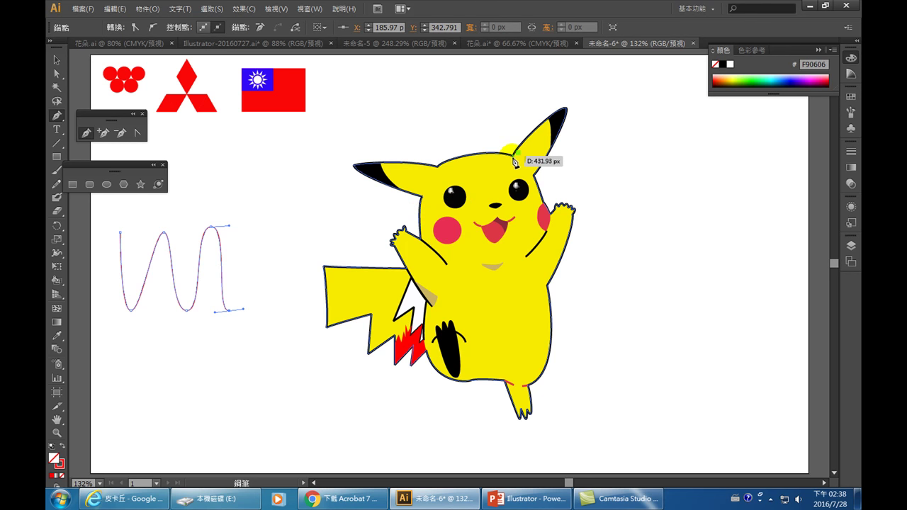
mouse_move(516, 162)
mouse_down()
mouse_move(358, 167)
mouse_move(520, 193)
mouse_up()
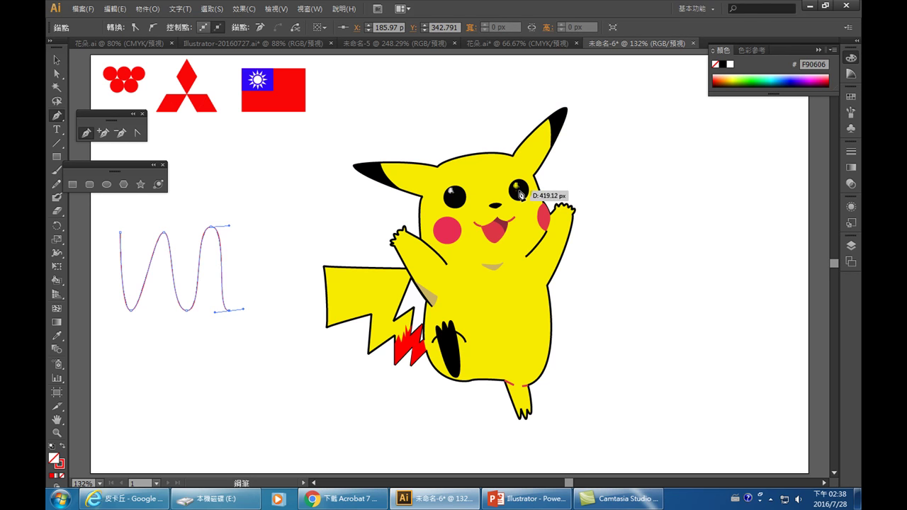
drag(520, 193, 438, 170)
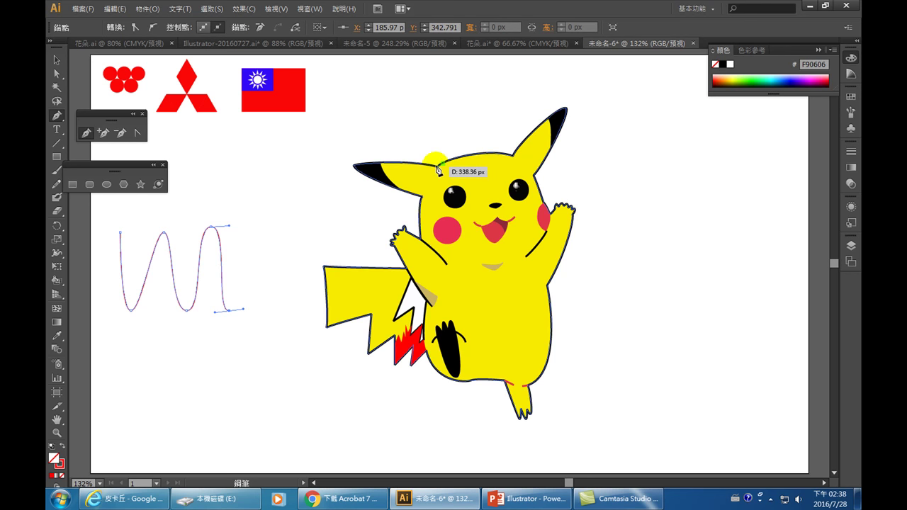
drag(439, 170, 438, 163)
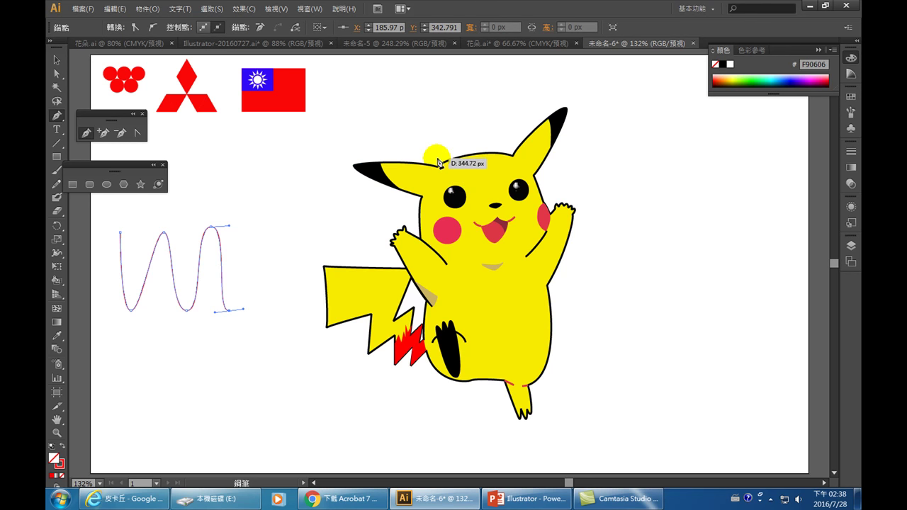
drag(437, 158, 427, 164)
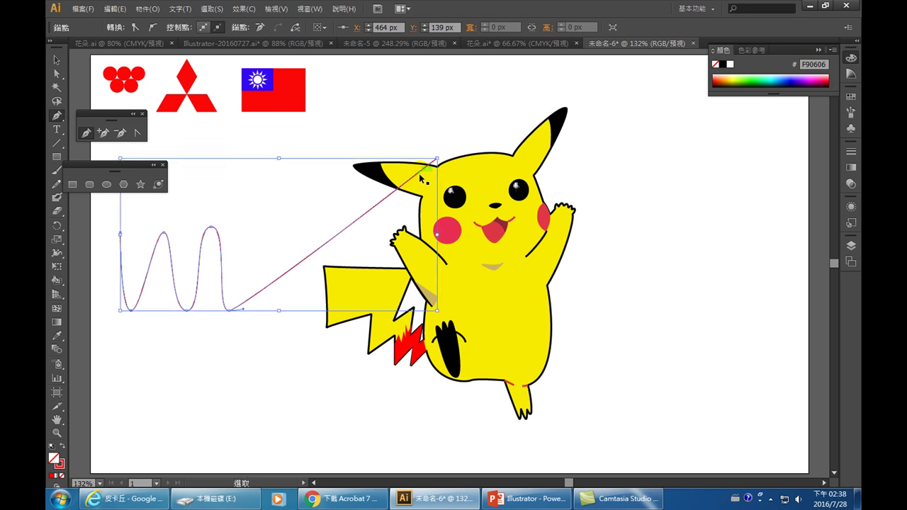
click(57, 59)
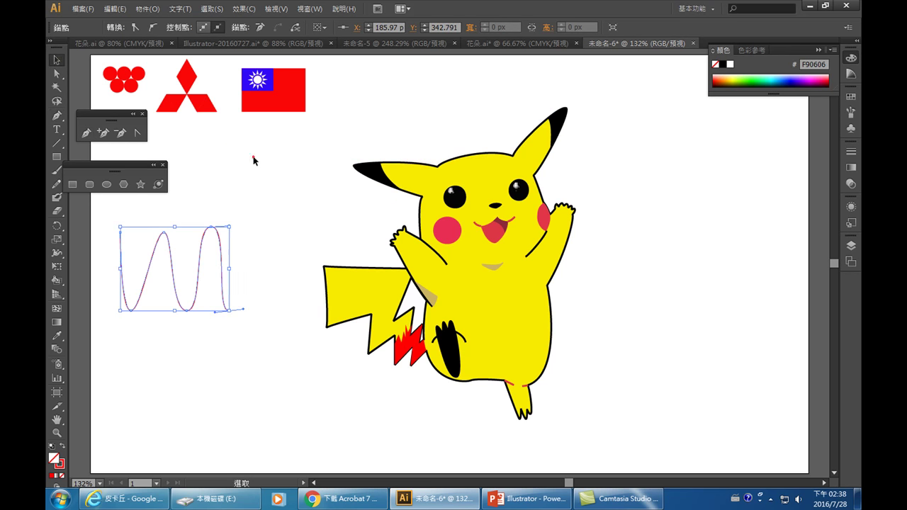
Start a Pen outline on Pikachu's head, curving along the head top and left ear
click(253, 156)
click(85, 133)
click(421, 159)
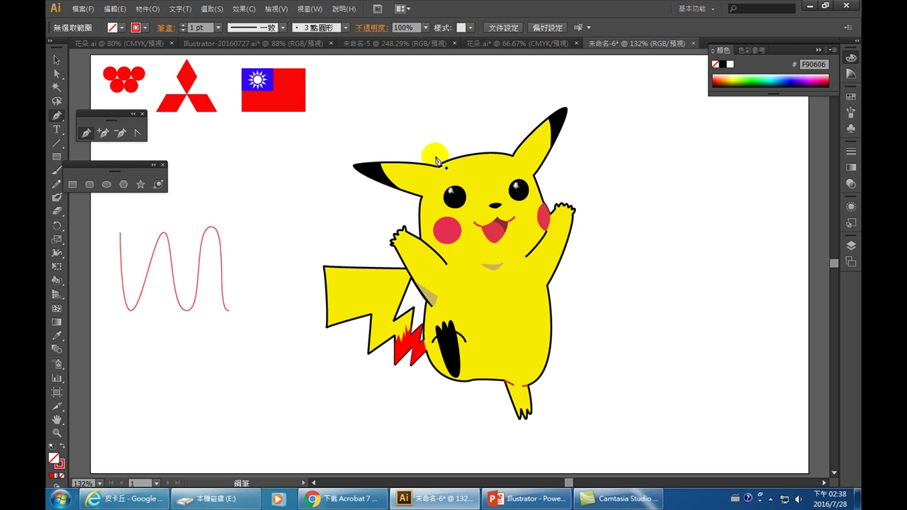
click(344, 157)
drag(345, 161, 345, 167)
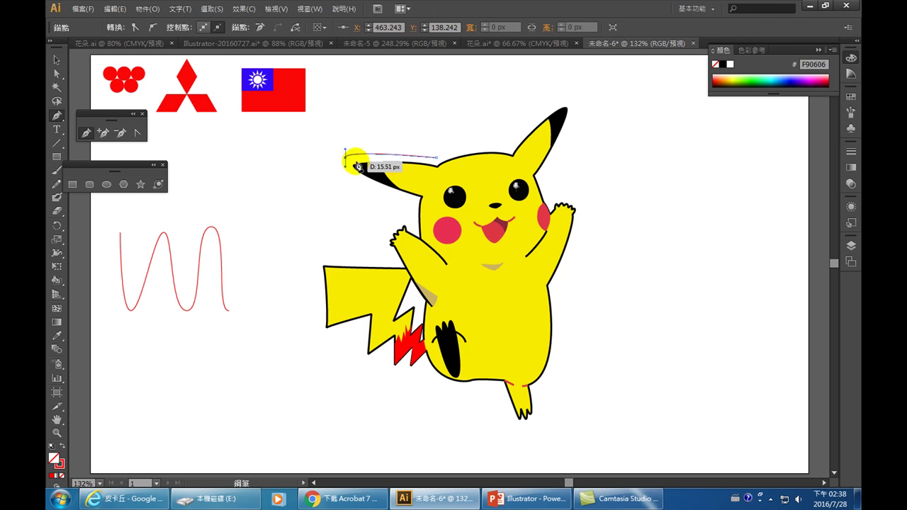
click(414, 202)
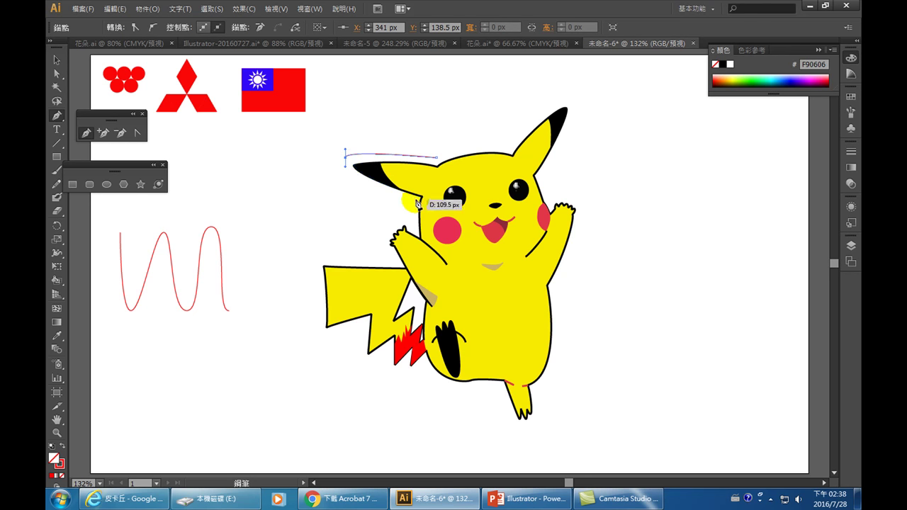
drag(413, 202, 466, 212)
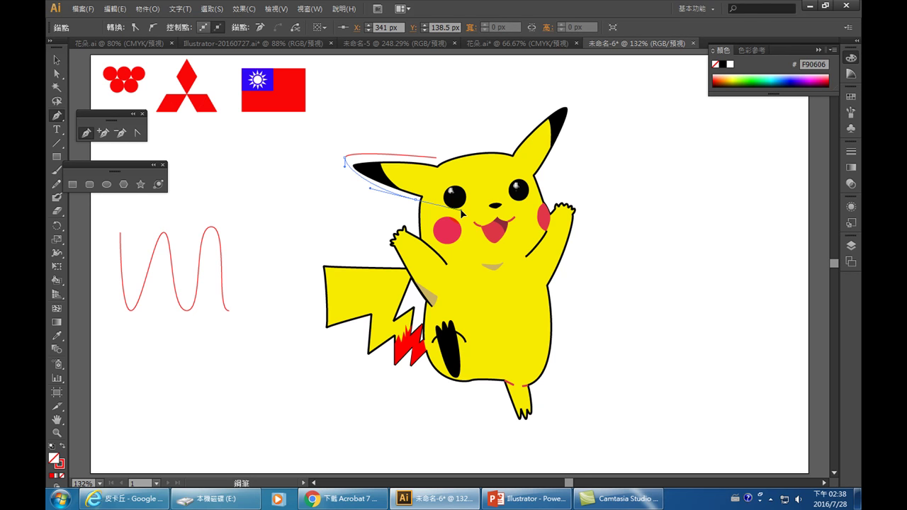
Reshape the ear curve's handles down toward the cheek, then undo the ear tracing
mouse_move(417, 199)
mouse_down()
mouse_move(412, 212)
mouse_move(426, 200)
mouse_move(419, 236)
mouse_up()
click(415, 208)
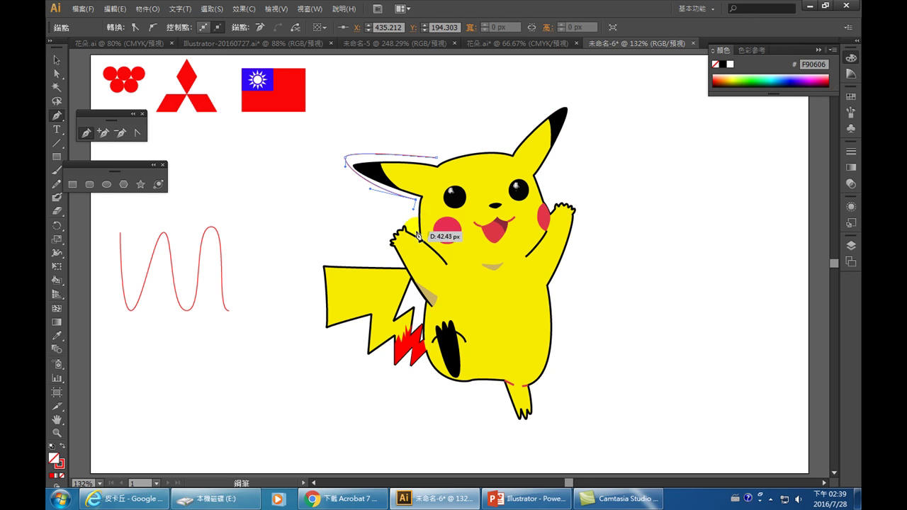
drag(419, 236, 430, 241)
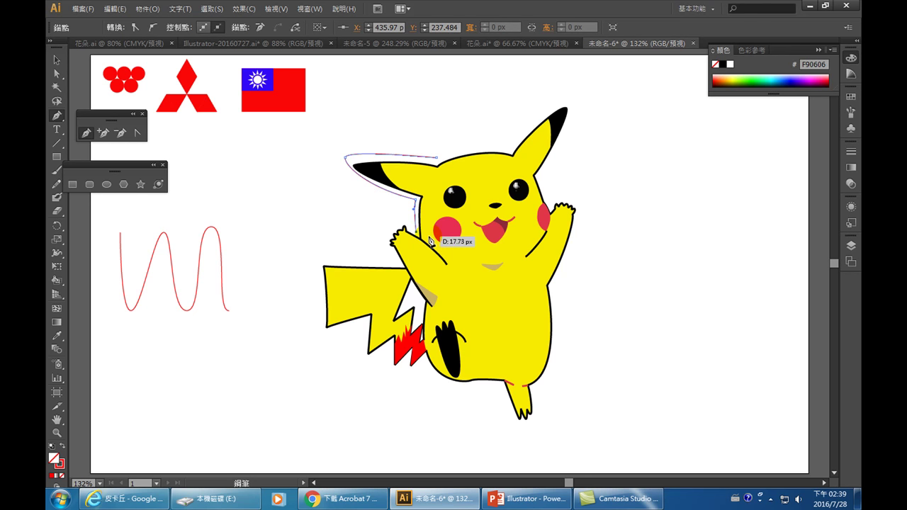
mouse_move(430, 240)
mouse_down()
mouse_move(188, 275)
mouse_move(425, 148)
mouse_up()
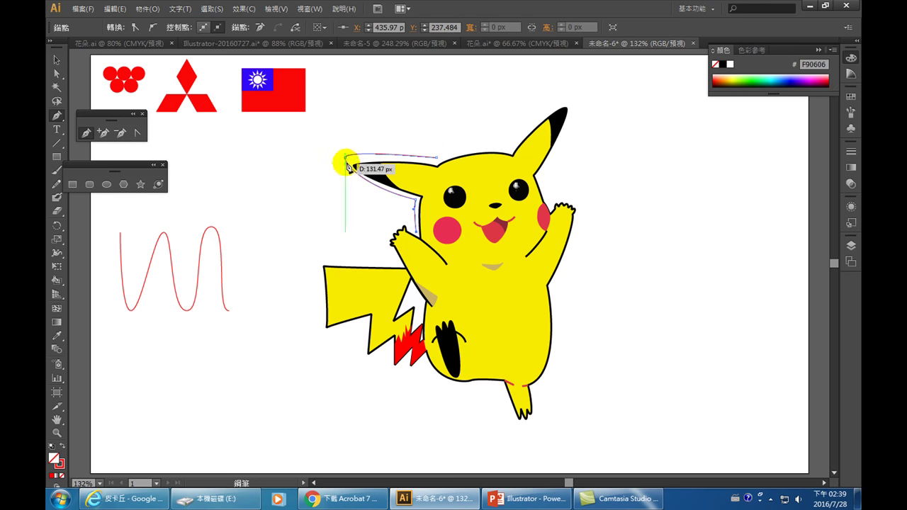
drag(434, 219, 434, 247)
key(ctrl+z)
key(ctrl+z)
Undo the remaining ear tracing, the wave's curves and the leftover lone anchor
key(ctrl+z)
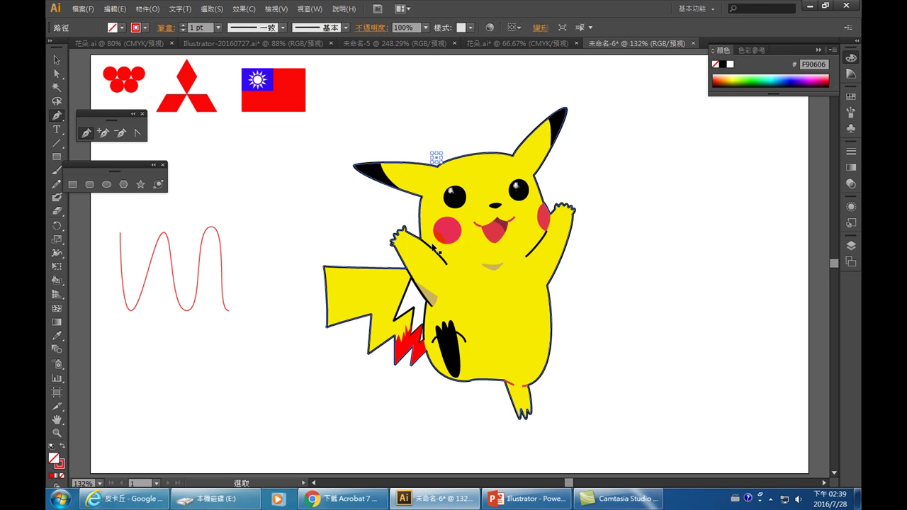
key(ctrl+z)
key(ctrl+z)
key(ctrl+z)
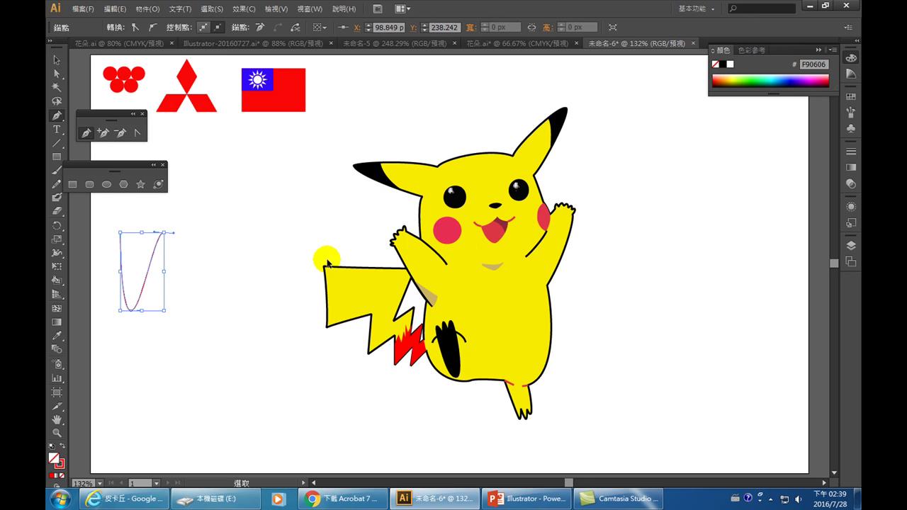
key(ctrl+z)
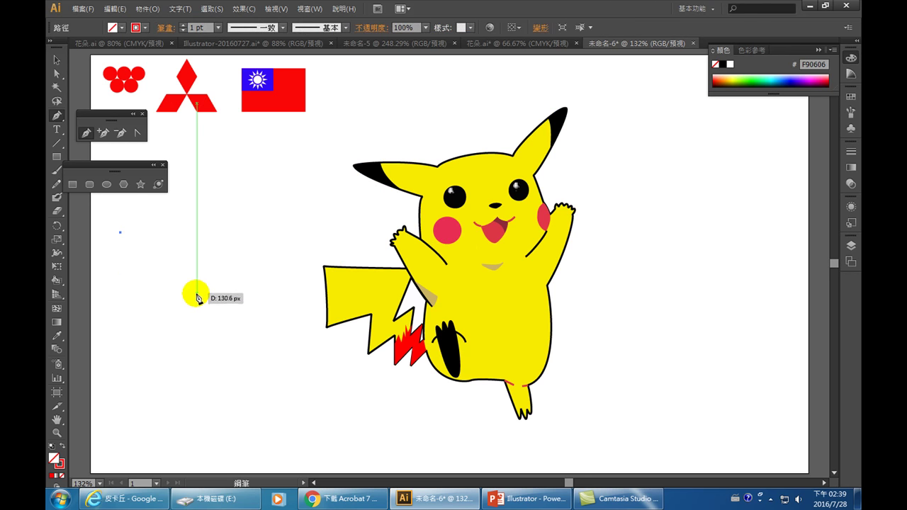
key(ctrl+z)
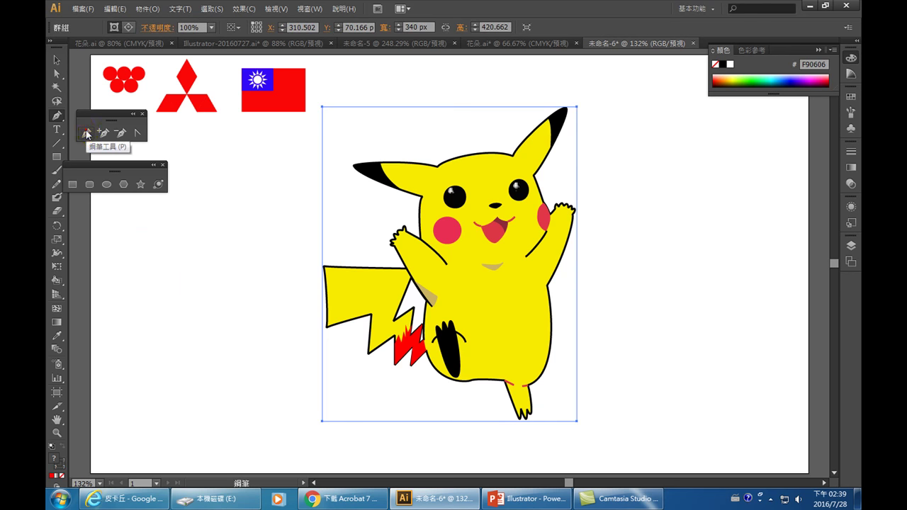
Start a new Pen path left of Pikachu, tuning the handle of its curved lower anchor
click(87, 133)
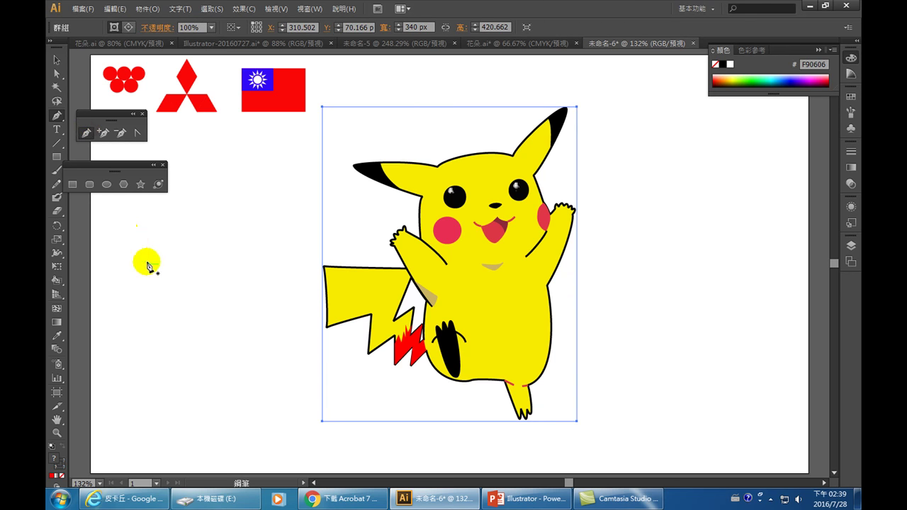
click(124, 231)
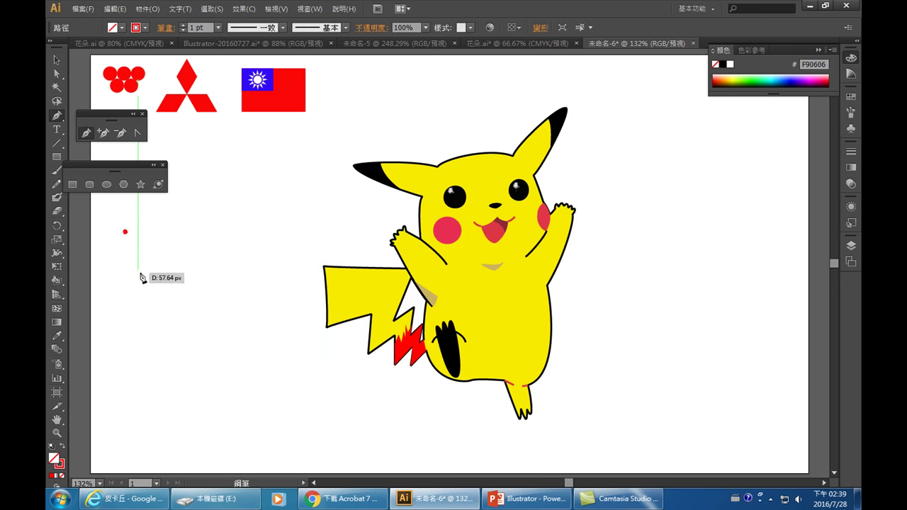
click(145, 322)
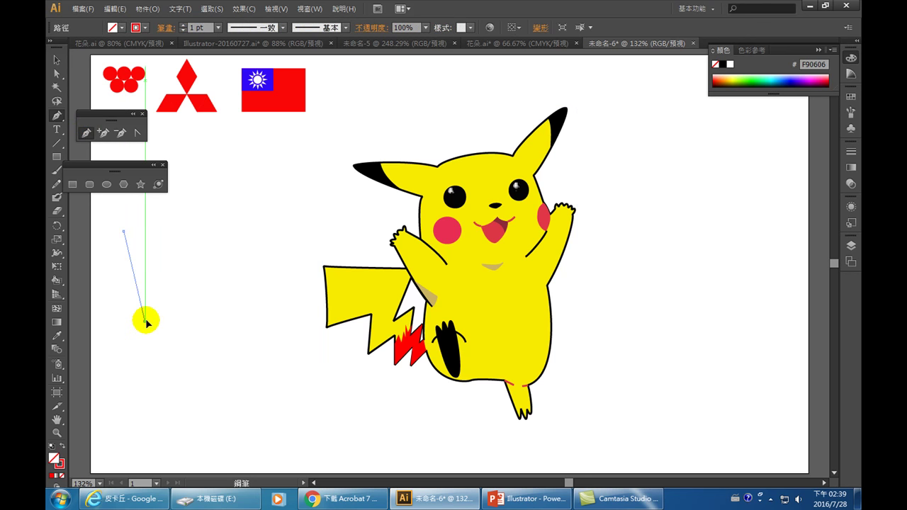
mouse_move(144, 321)
mouse_down()
mouse_move(170, 337)
mouse_move(145, 322)
mouse_up()
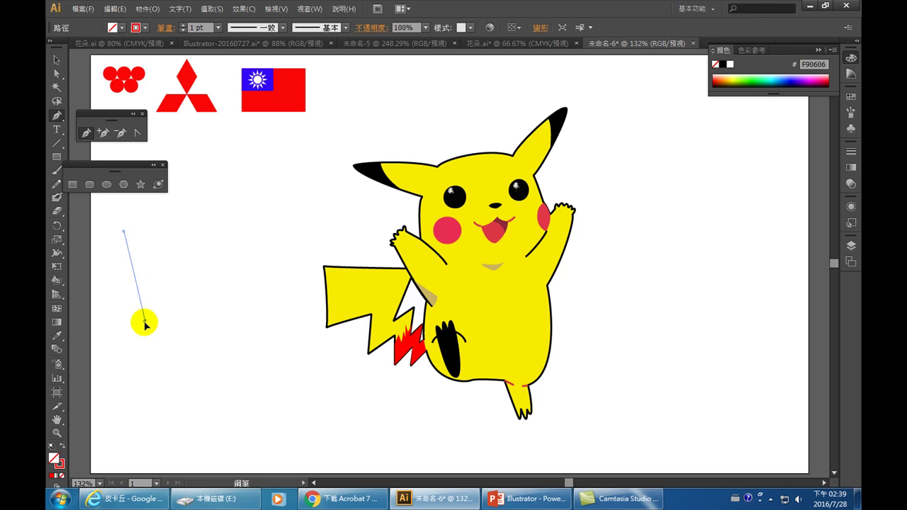
drag(145, 325, 167, 324)
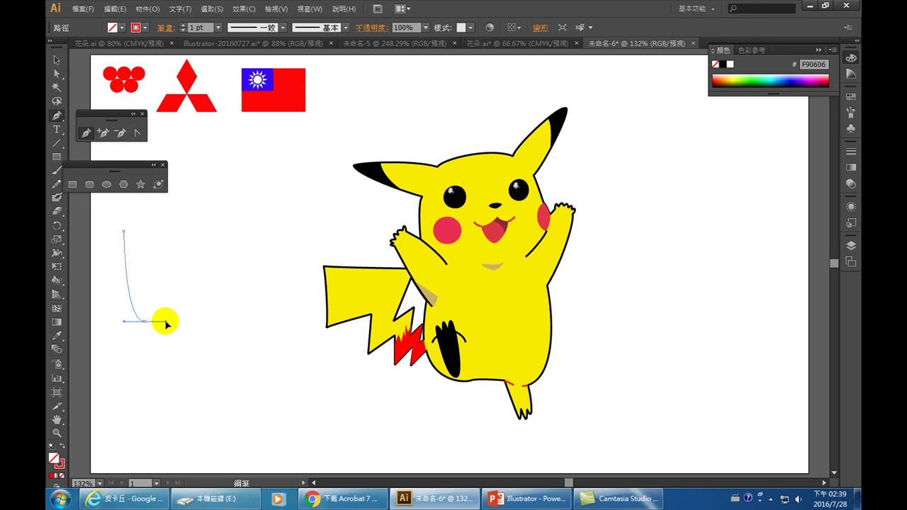
drag(167, 324, 159, 323)
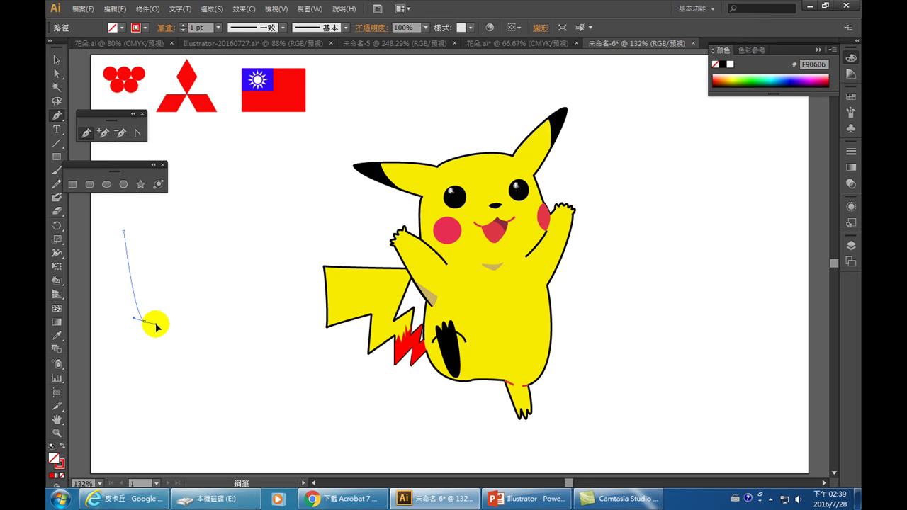
drag(158, 323, 156, 325)
mouse_move(156, 323)
mouse_down()
mouse_move(249, 330)
mouse_move(154, 325)
mouse_up()
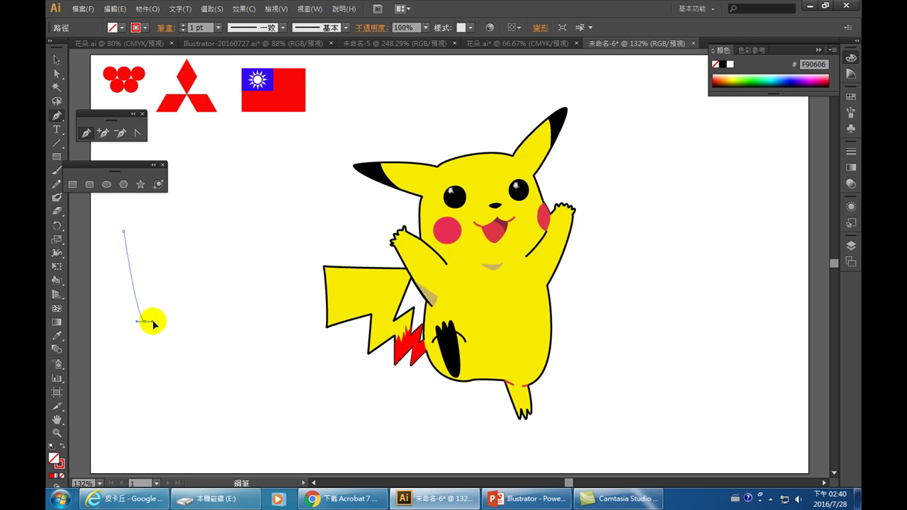
Extend the practice curve into a two-peak wave, then delete the whole path
drag(154, 326, 155, 321)
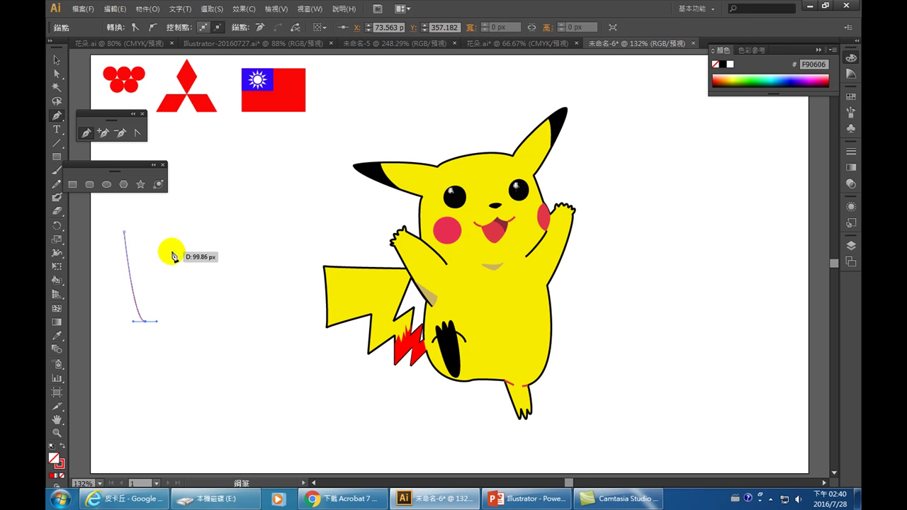
drag(173, 231, 187, 233)
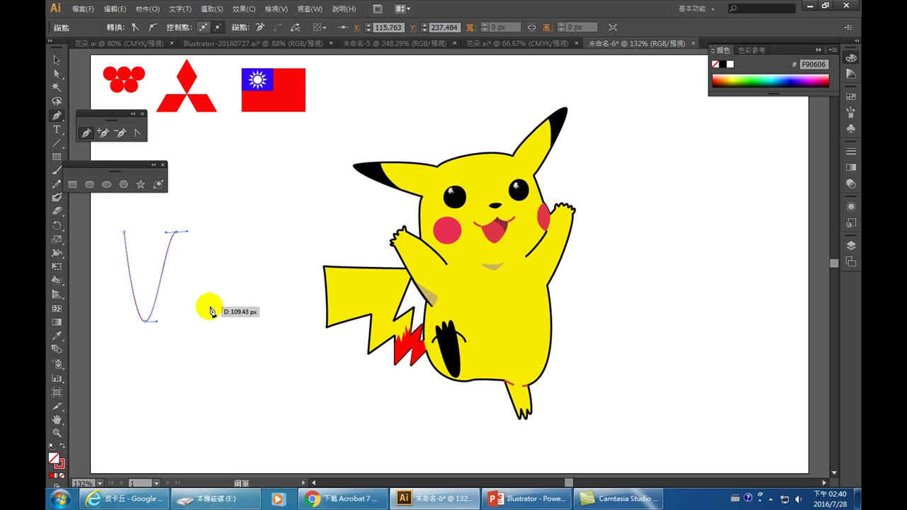
drag(204, 322, 215, 323)
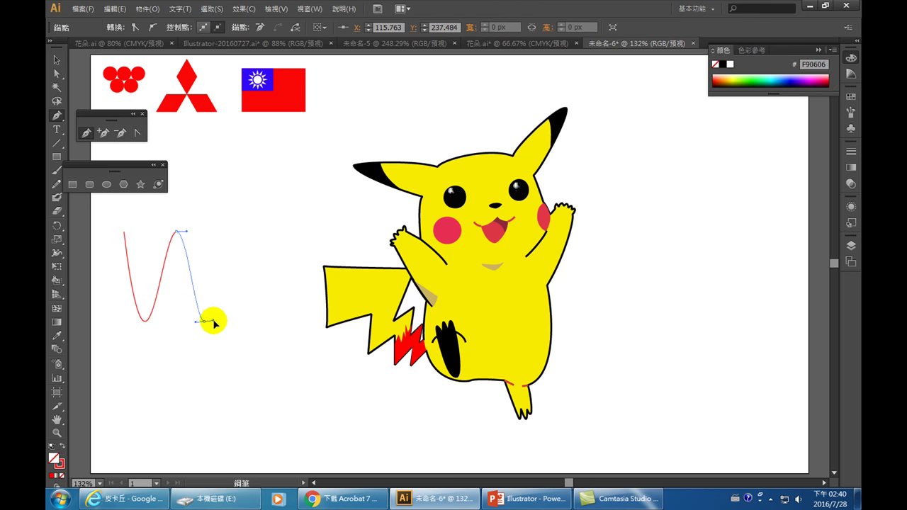
drag(236, 233, 259, 231)
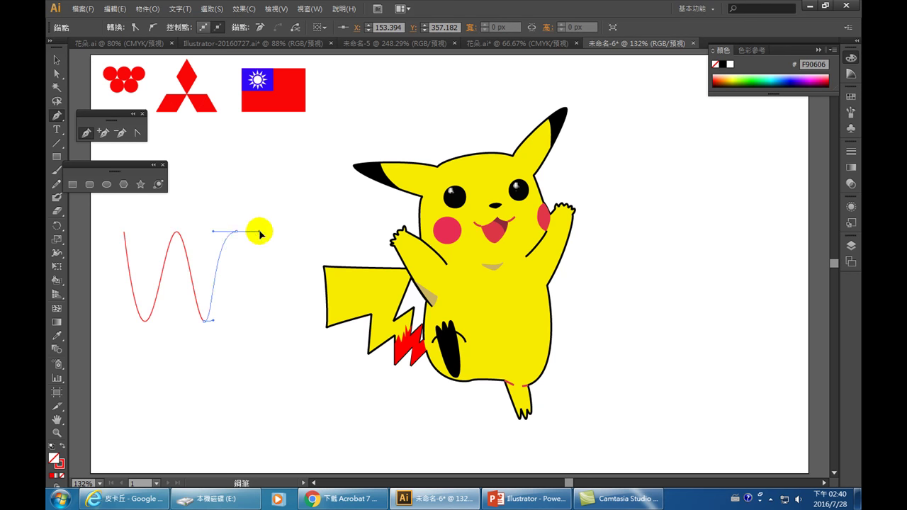
drag(253, 321, 270, 322)
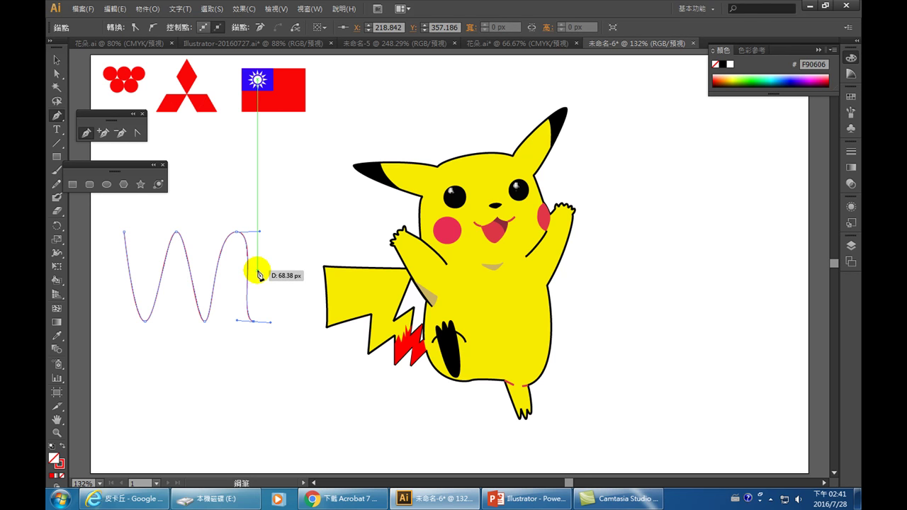
key(Delete)
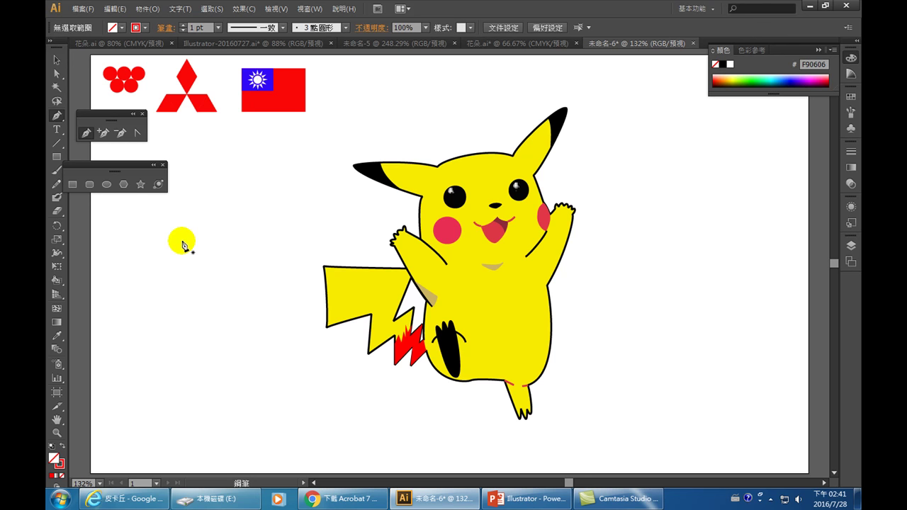
click(131, 232)
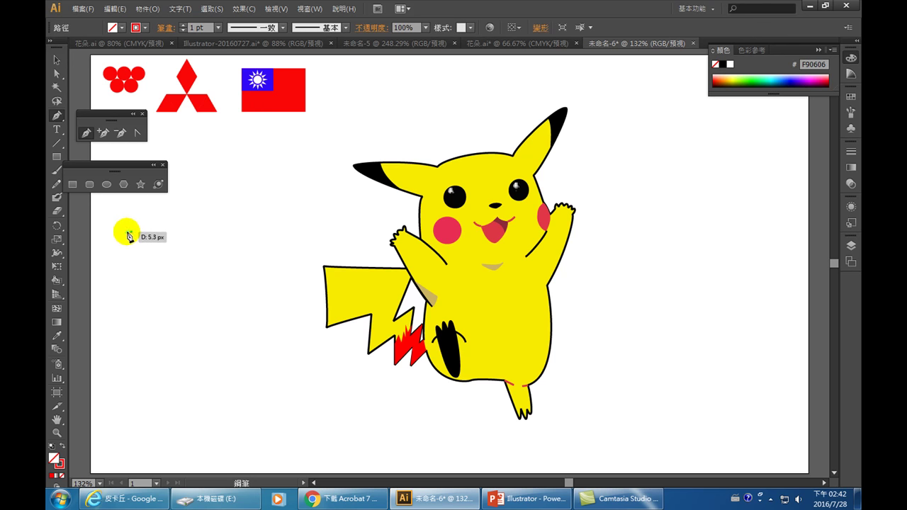
click(253, 246)
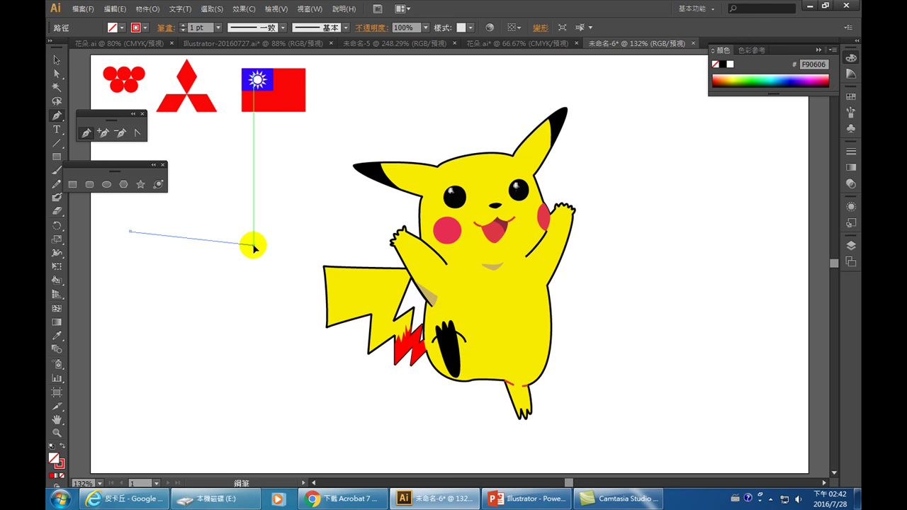
drag(254, 245, 255, 260)
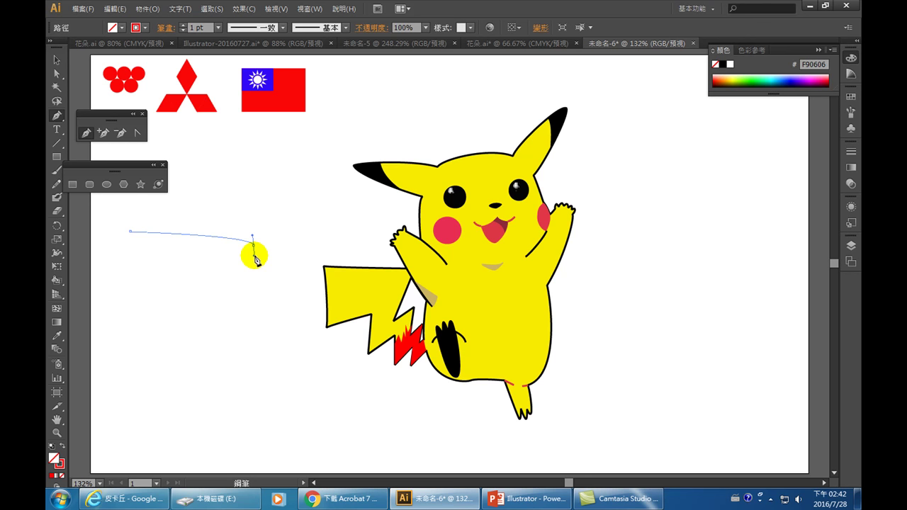
click(132, 266)
click(133, 267)
drag(132, 268, 133, 283)
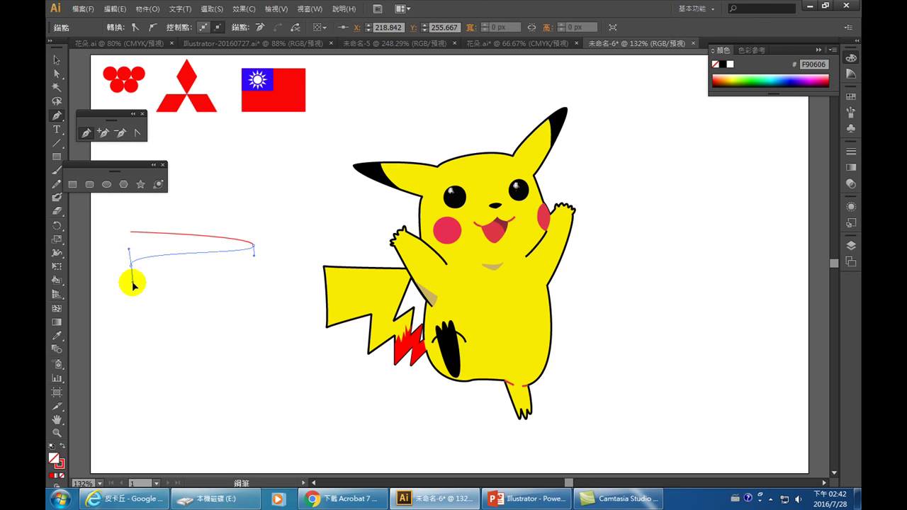
drag(251, 286, 253, 303)
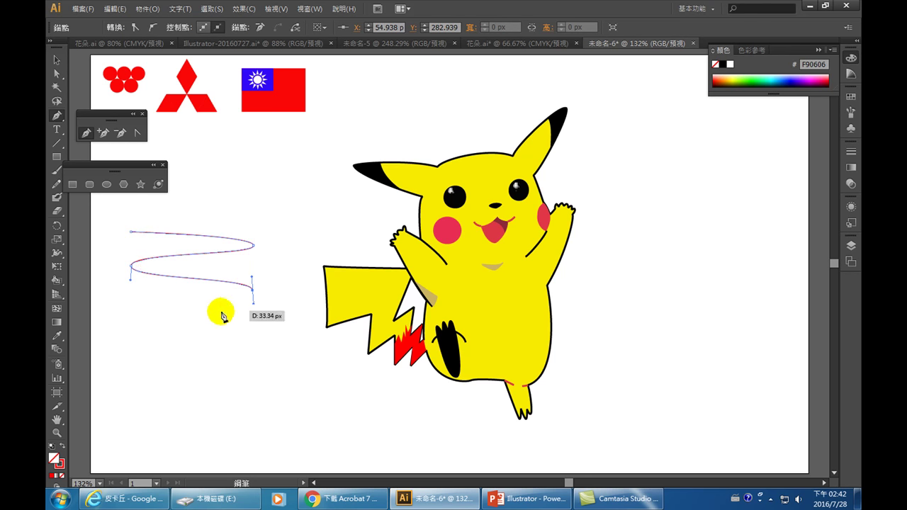
drag(130, 313, 128, 335)
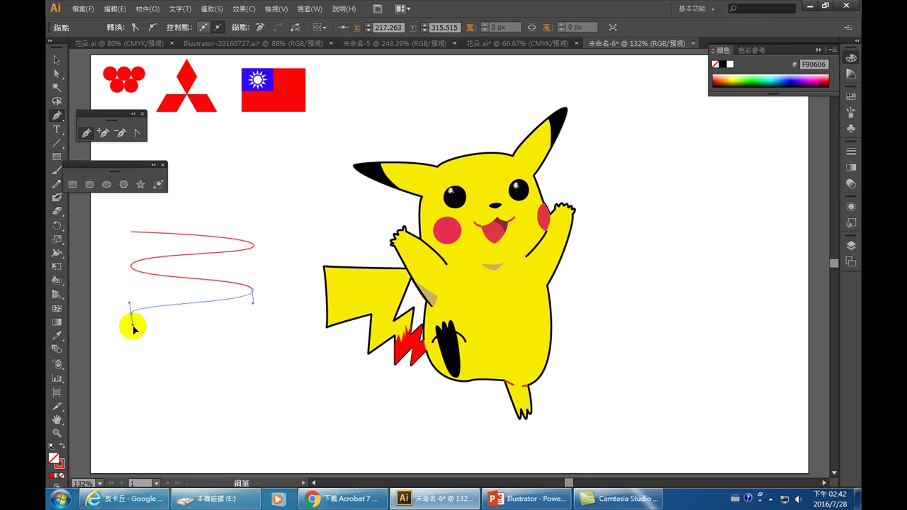
click(253, 347)
drag(254, 348, 253, 361)
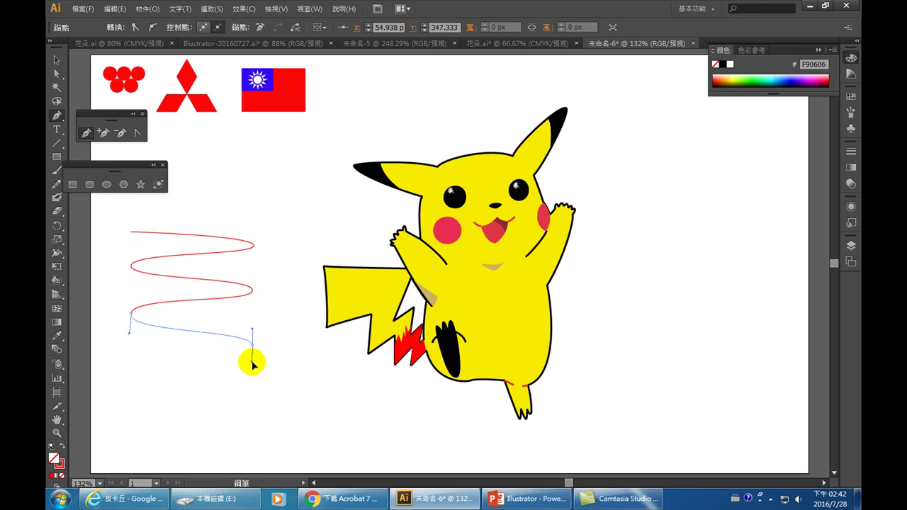
click(154, 364)
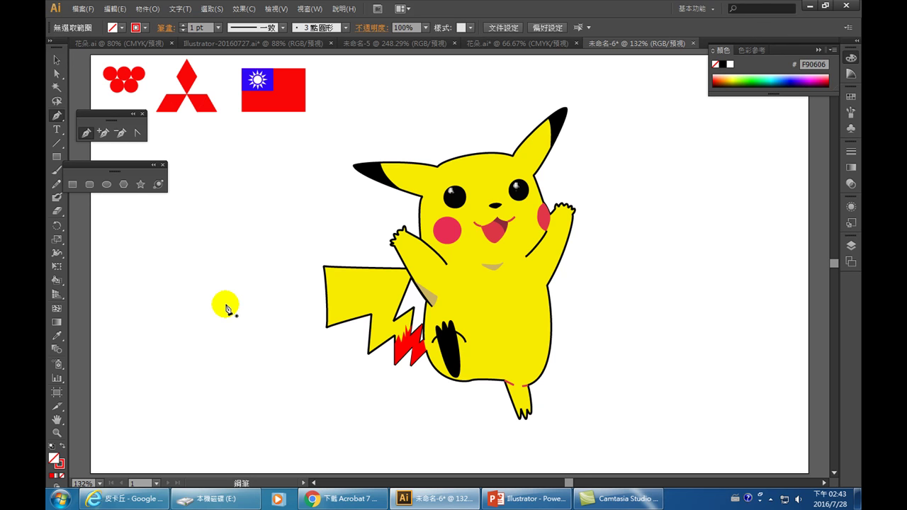
click(56, 62)
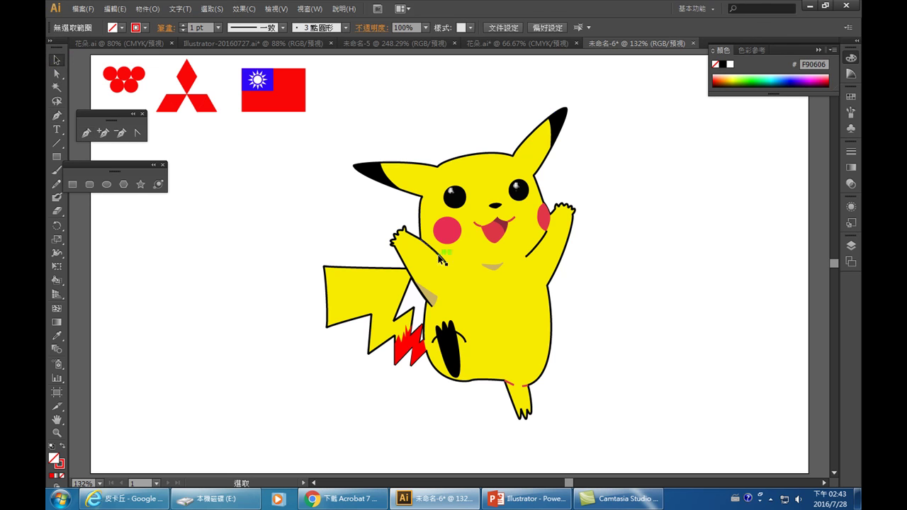
Select the Pikachu group and lock it with Object > Lock > Selection
click(515, 403)
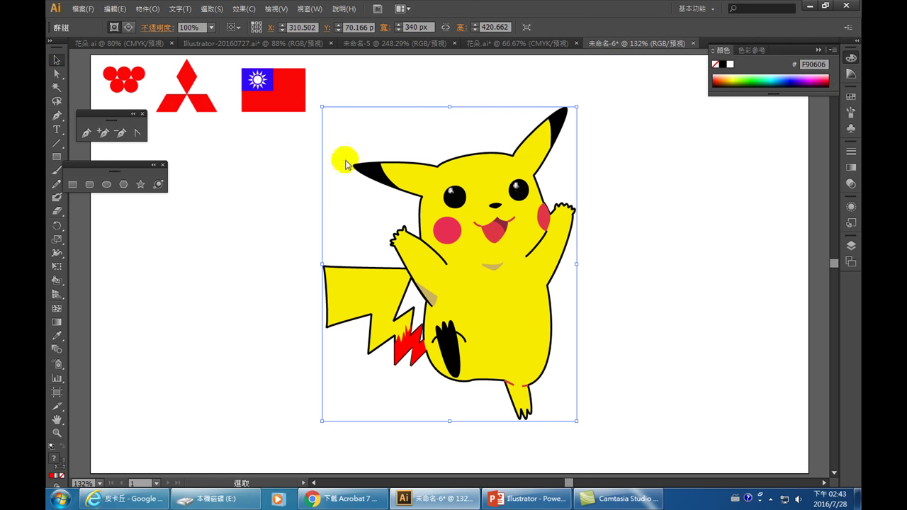
click(143, 8)
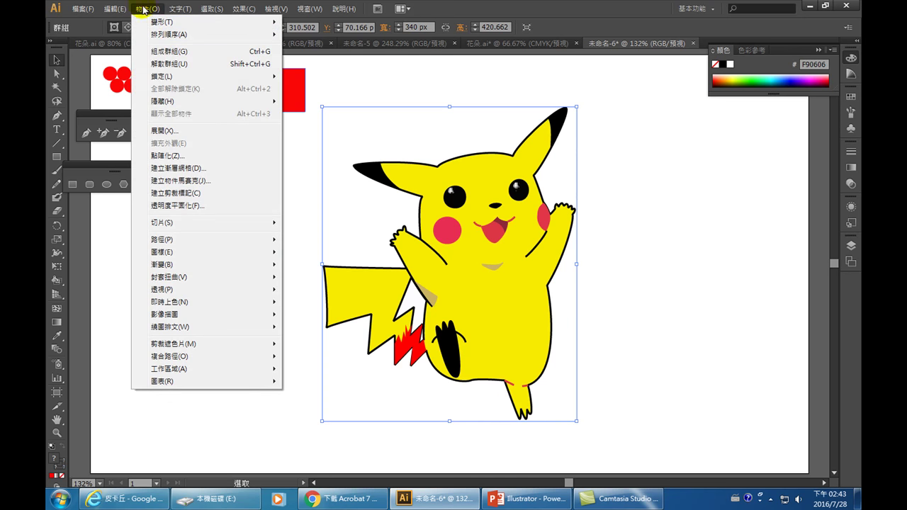
mouse_move(162, 76)
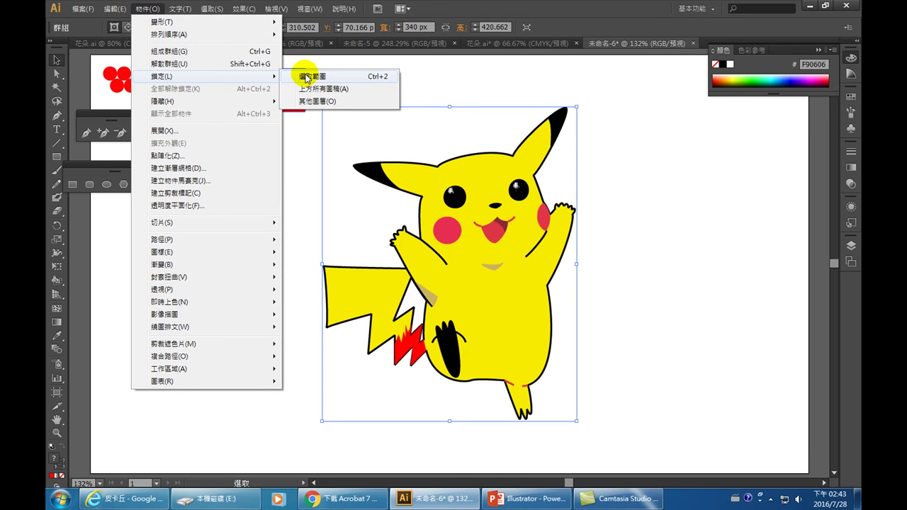
click(306, 76)
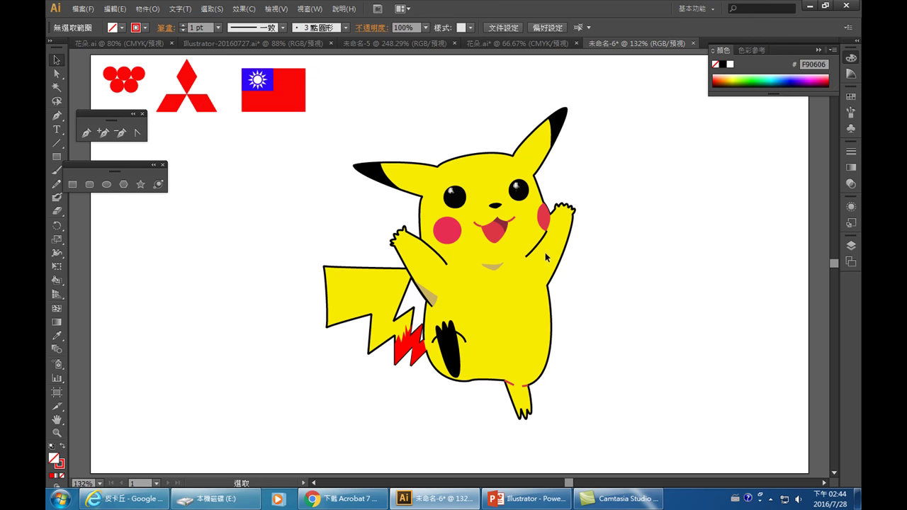
Confirm marquee drags and clicks on Pikachu's mouth, eye and head select nothing
click(571, 331)
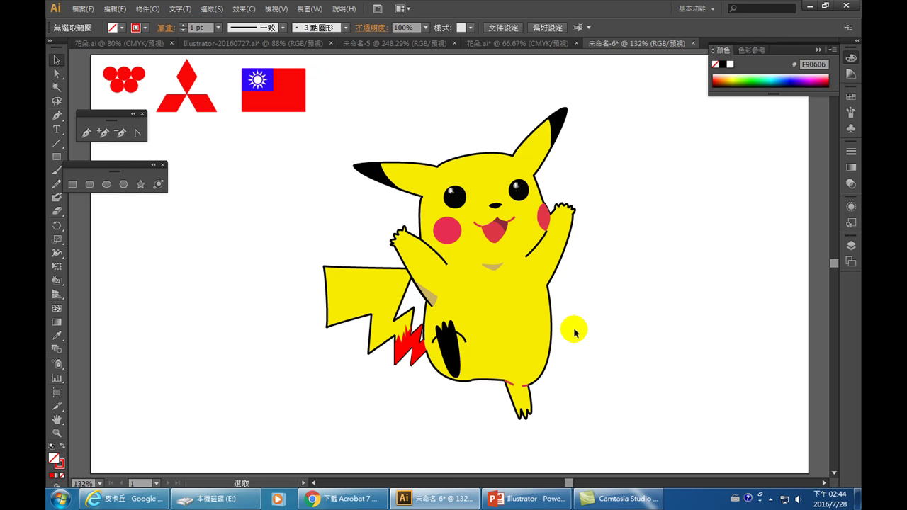
drag(591, 387, 516, 343)
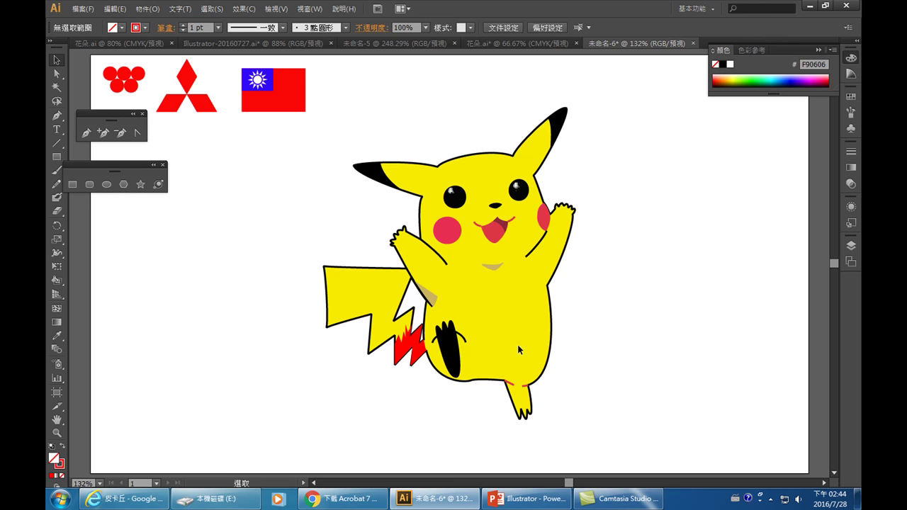
drag(485, 197, 411, 128)
click(505, 220)
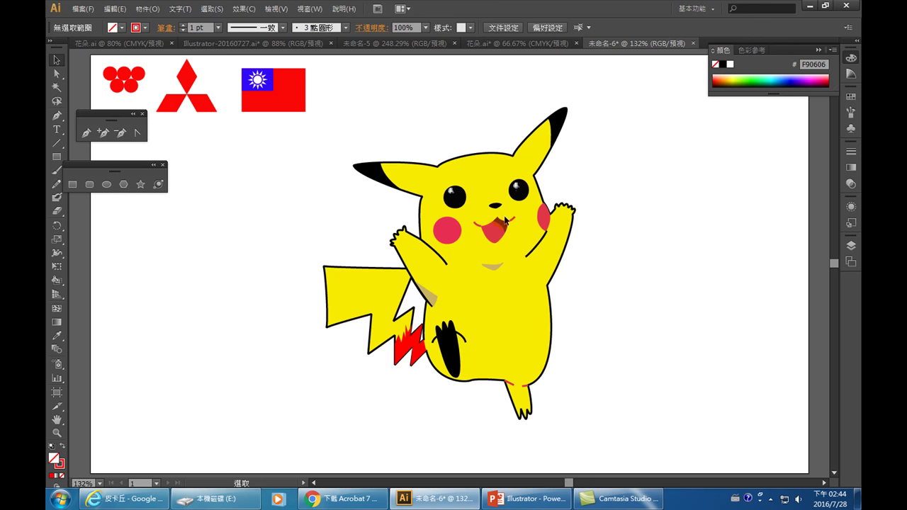
click(454, 196)
click(442, 174)
Begin a Pen path on top of Pikachu's head, curving down to the left ear's base
click(87, 134)
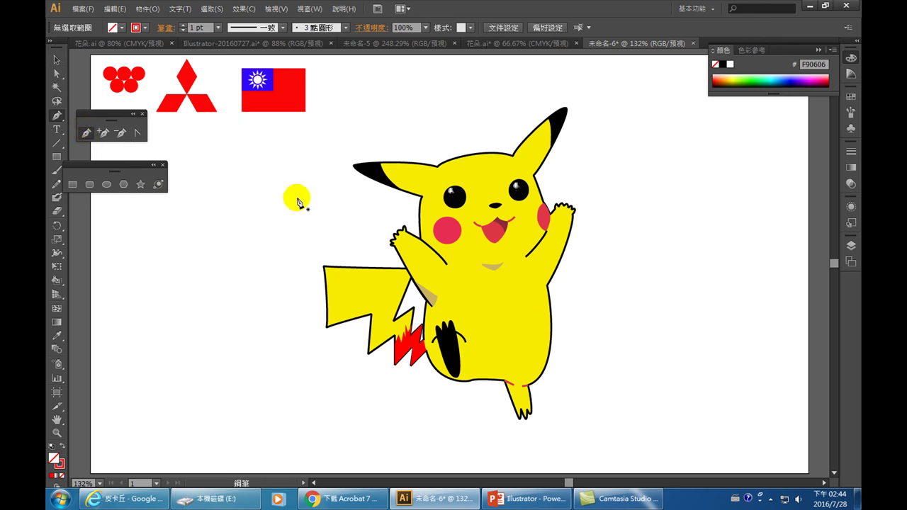
click(515, 153)
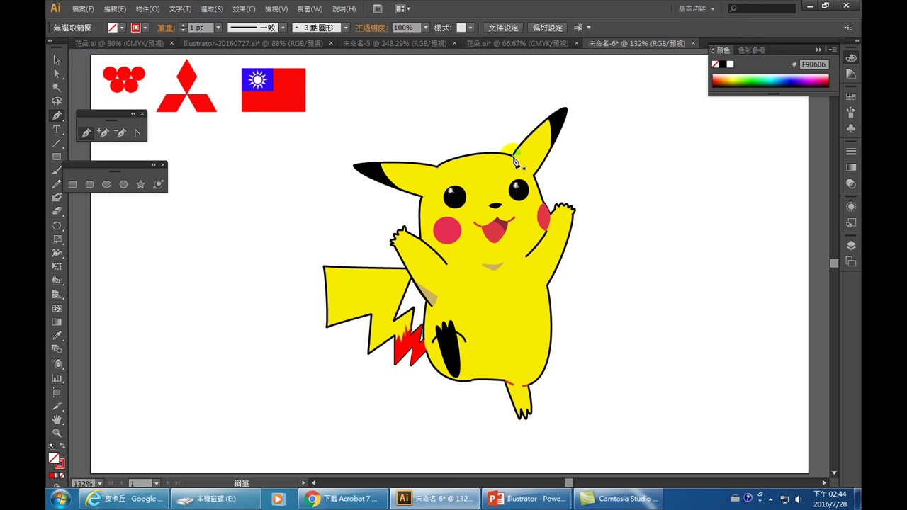
click(515, 158)
drag(515, 157, 440, 169)
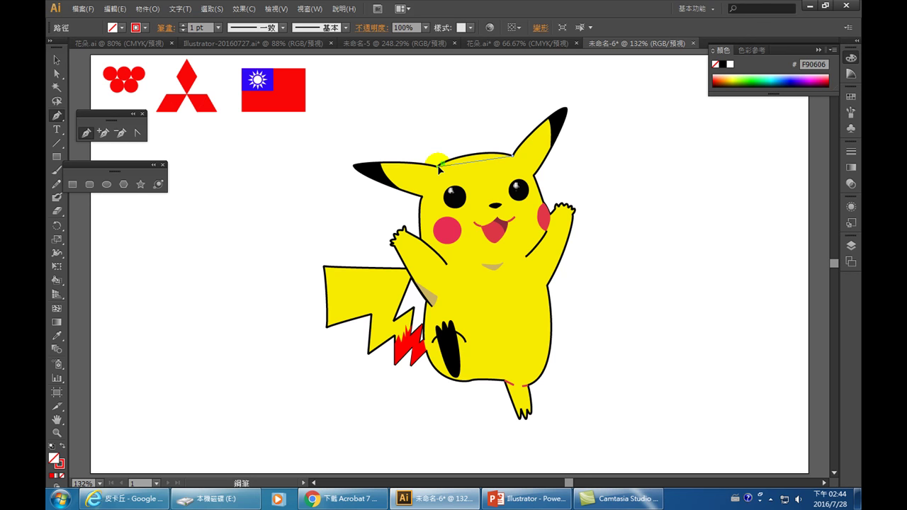
drag(437, 168, 419, 190)
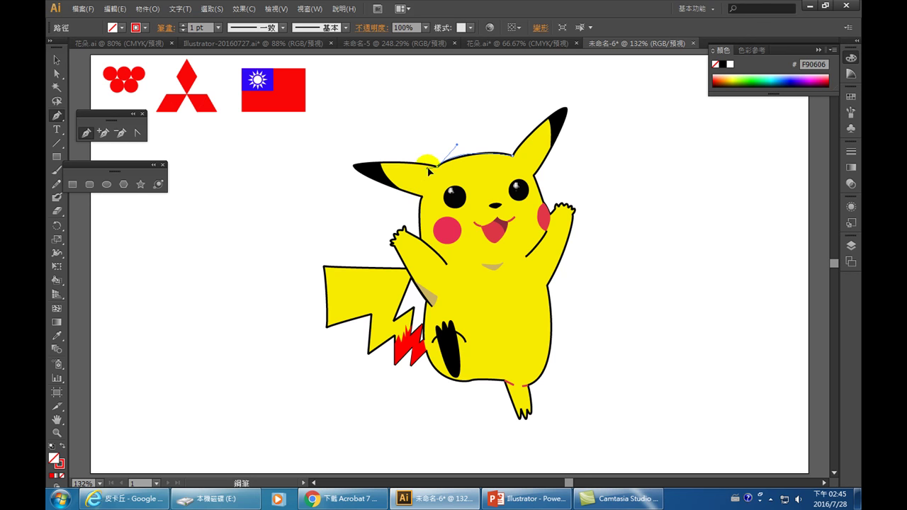
Place an anchor at the left ear tip, then curved anchors along its lower edge to the head
click(425, 165)
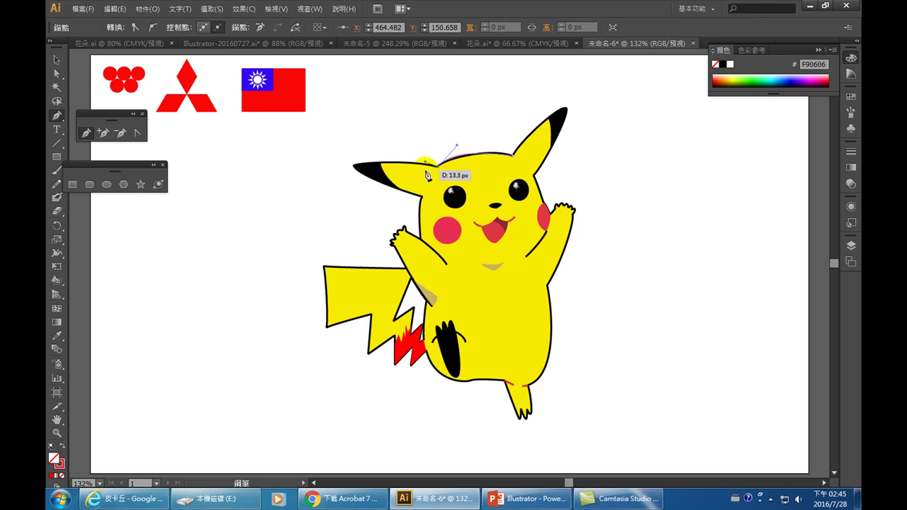
click(356, 165)
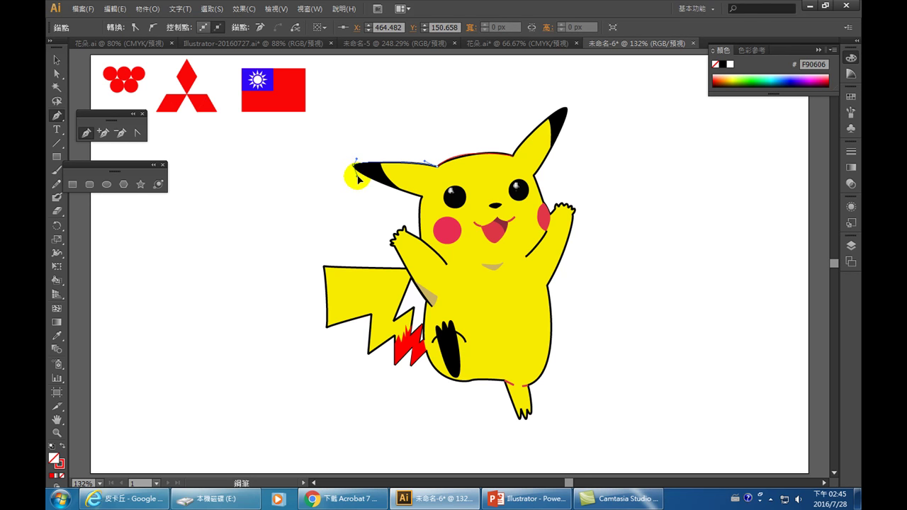
mouse_move(358, 178)
mouse_down()
mouse_move(395, 200)
mouse_move(434, 196)
mouse_up()
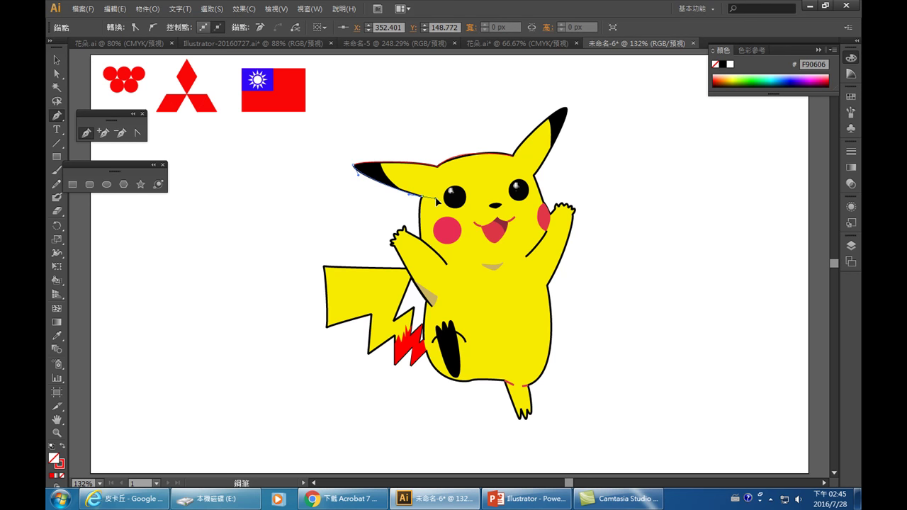
drag(414, 206, 419, 238)
click(418, 238)
click(72, 184)
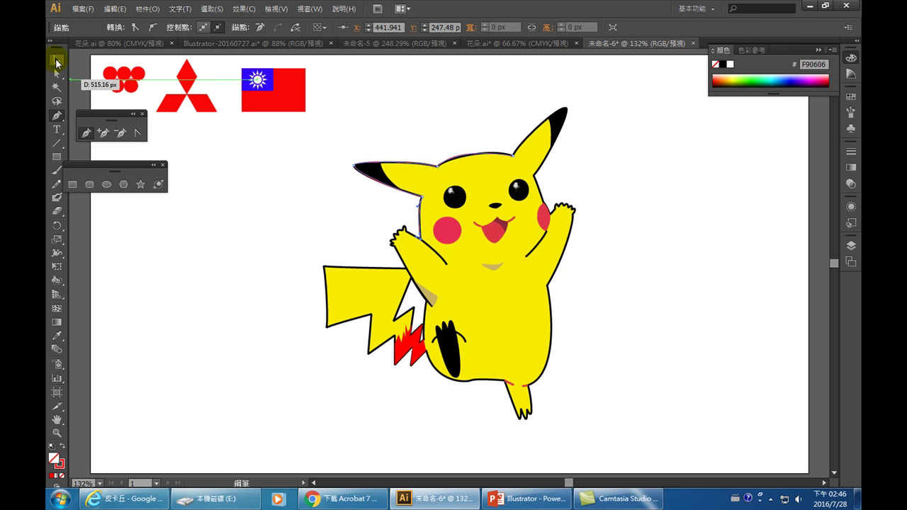
Drag the traced ear outline left onto blank canvas with the Selection tool, then deselect it
click(57, 63)
drag(462, 162, 390, 143)
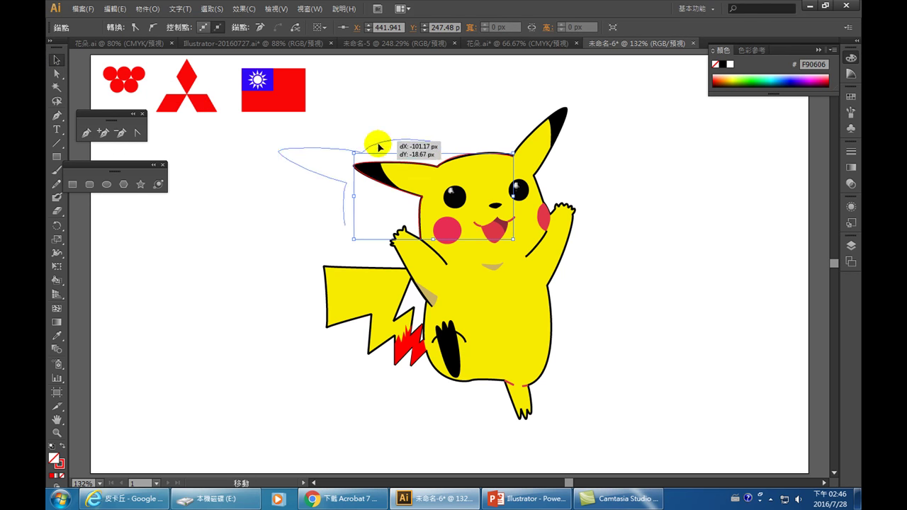
drag(388, 138, 284, 141)
click(269, 308)
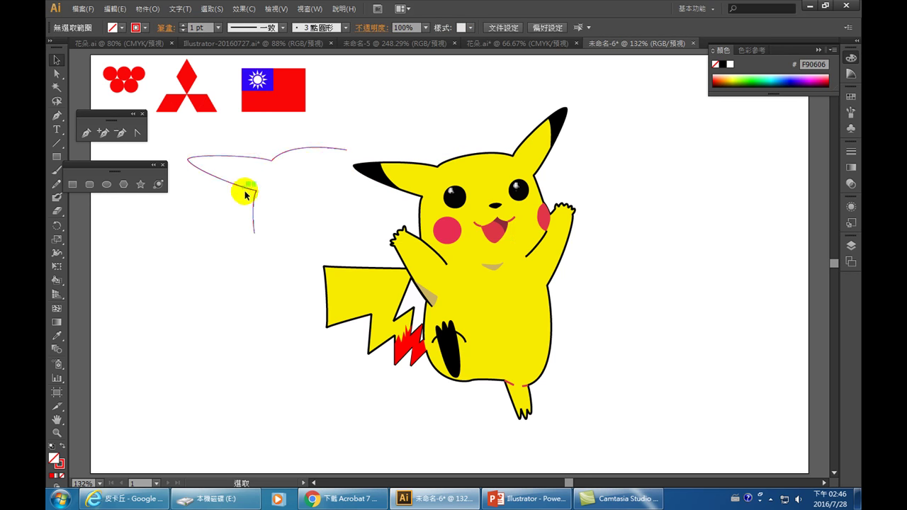
click(256, 230)
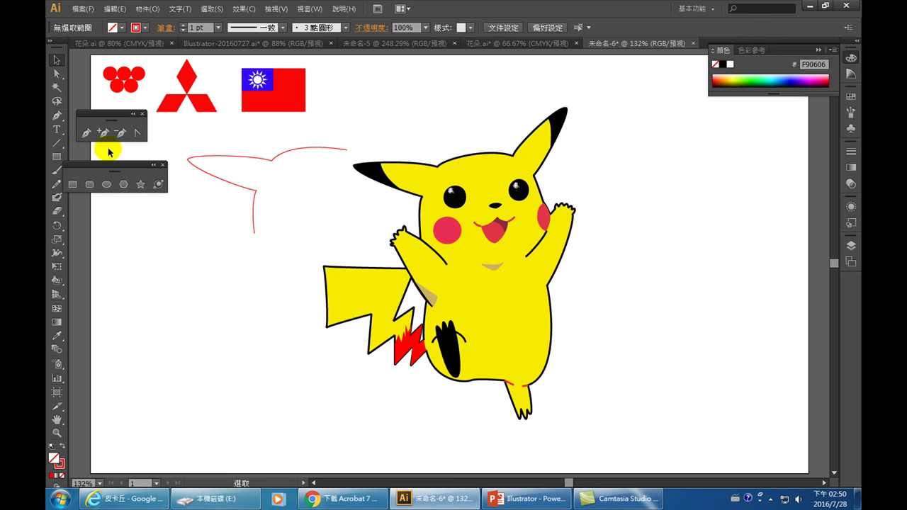
Start a new Pen path and try a 3 pt stroke weight, then undo it
click(85, 133)
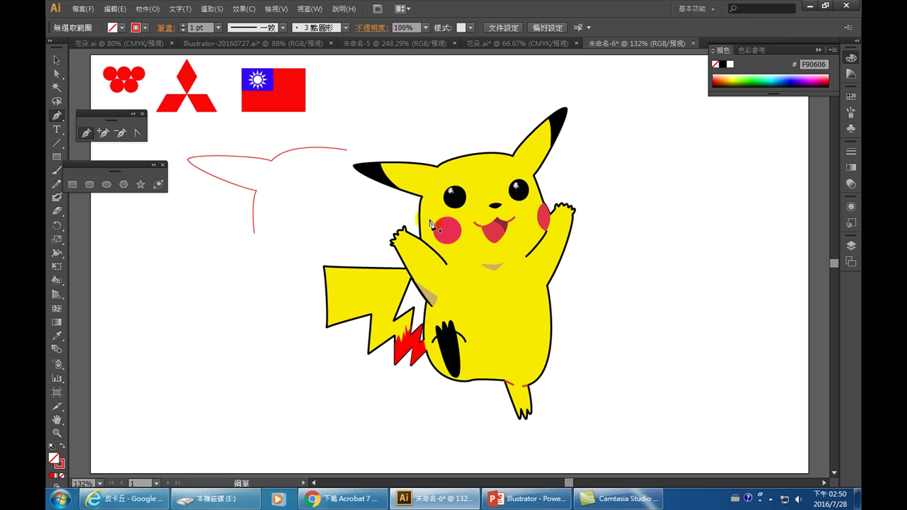
mouse_move(439, 168)
mouse_down()
mouse_move(406, 167)
mouse_move(66, 458)
mouse_move(187, 36)
mouse_up()
click(218, 27)
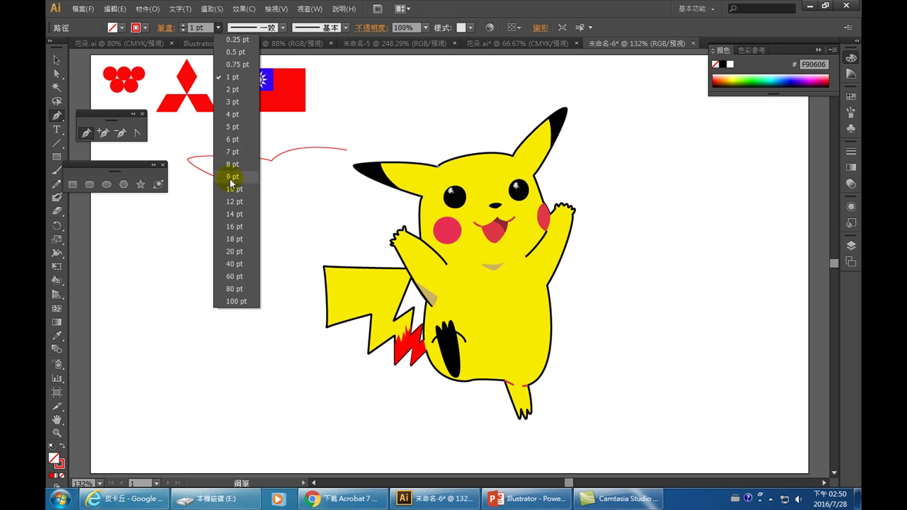
click(233, 102)
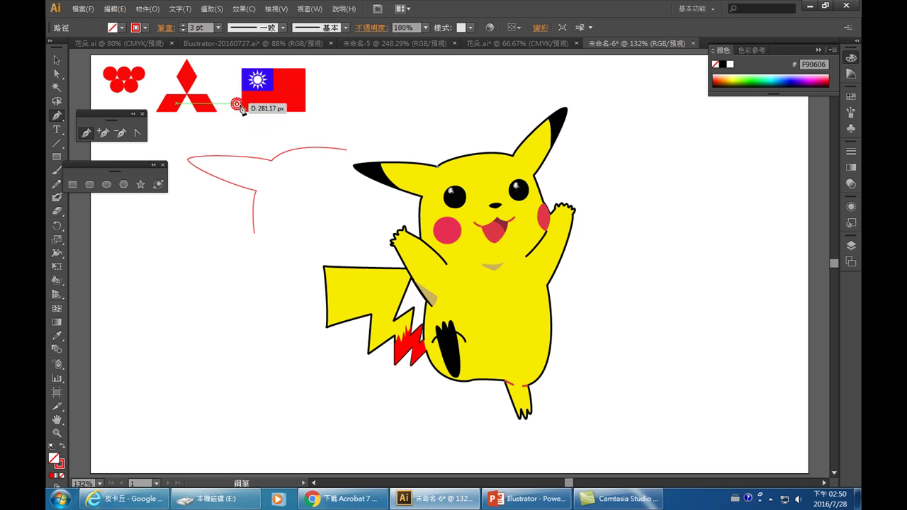
key(ctrl+z)
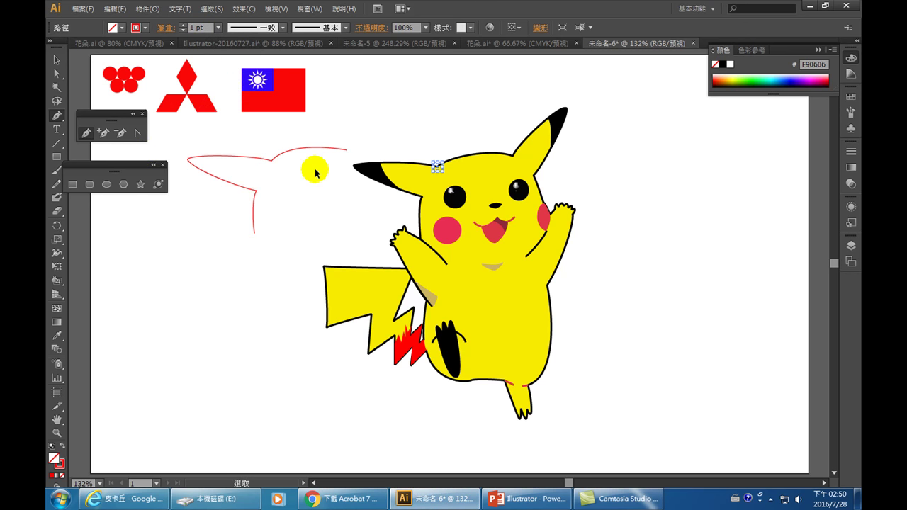
Choose 3 pt from the control bar's stroke weight list
click(218, 27)
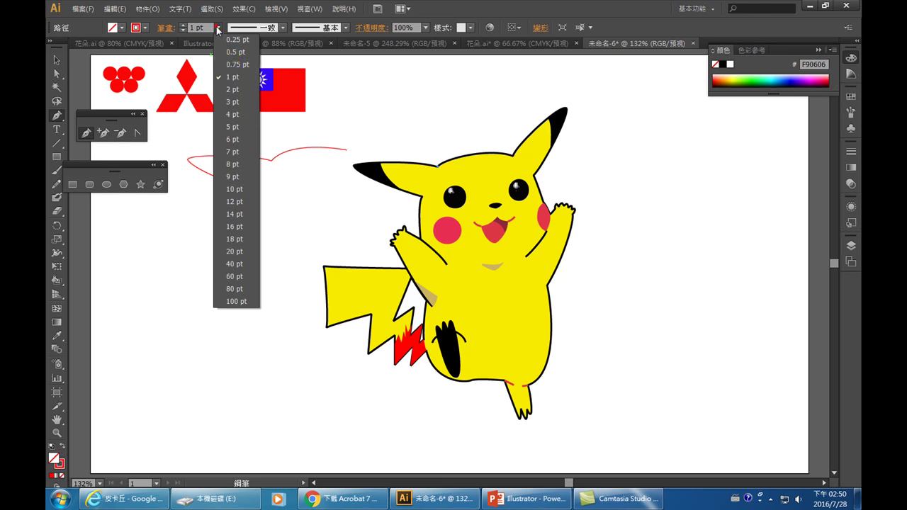
click(225, 77)
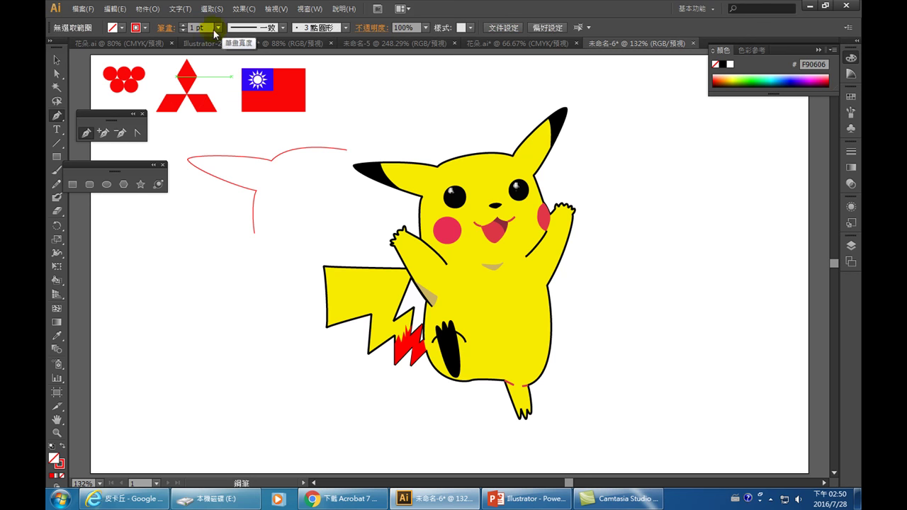
click(218, 27)
click(232, 102)
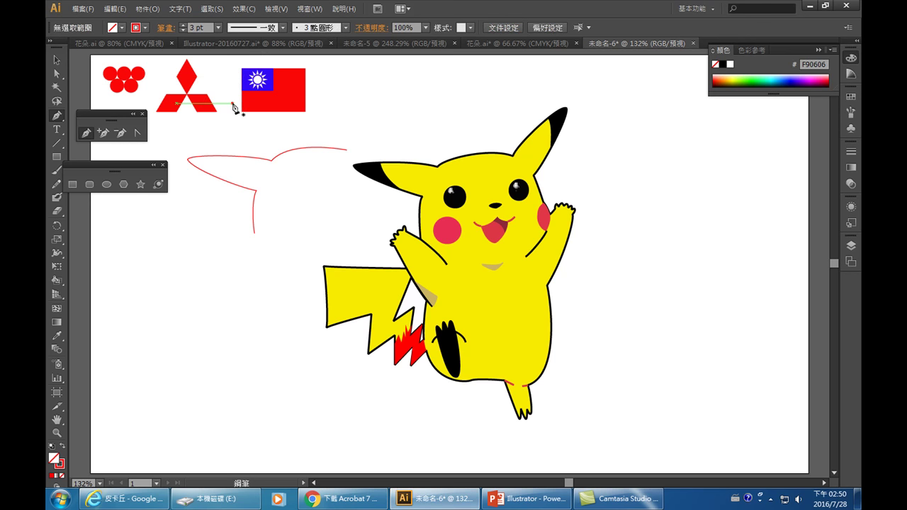
Draw a trial 3 pt path around the left ear toward the arm, then delete and undo it
mouse_move(439, 172)
mouse_down()
mouse_move(421, 211)
mouse_move(355, 170)
mouse_move(304, 178)
mouse_move(314, 184)
mouse_up()
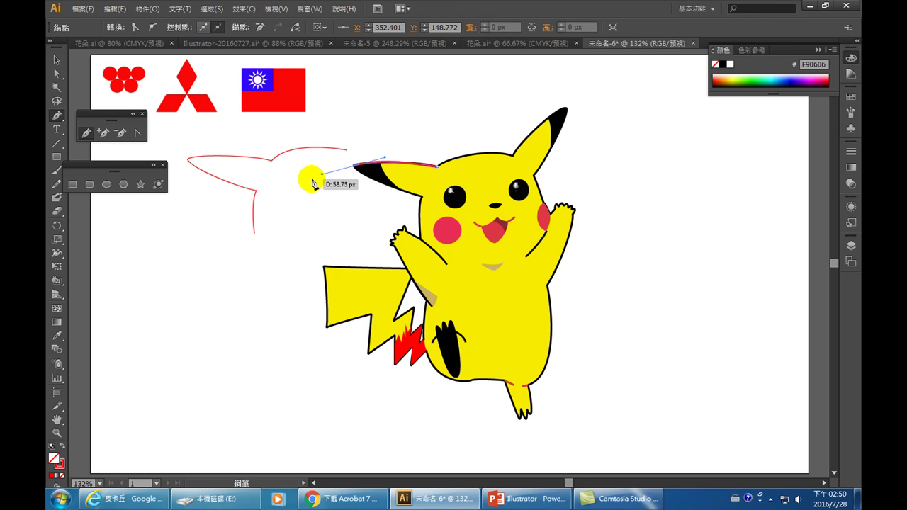
drag(424, 200, 424, 201)
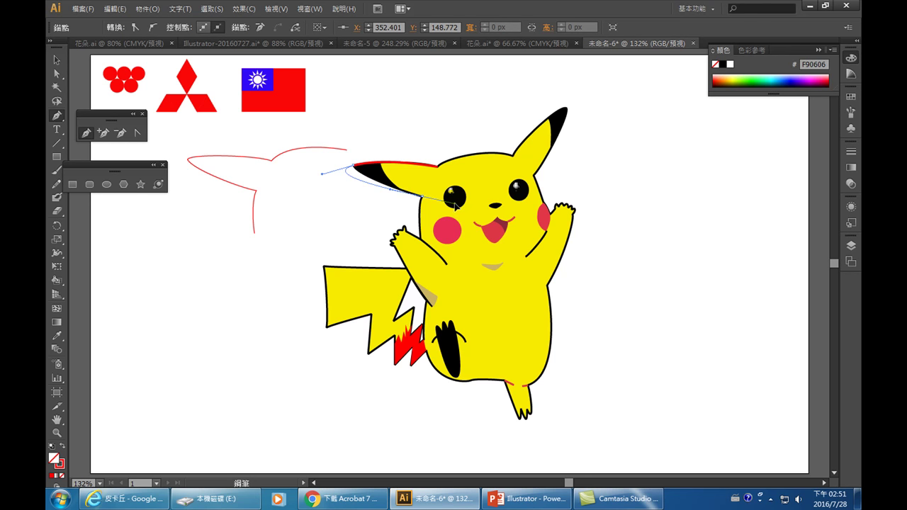
key(Return)
click(422, 197)
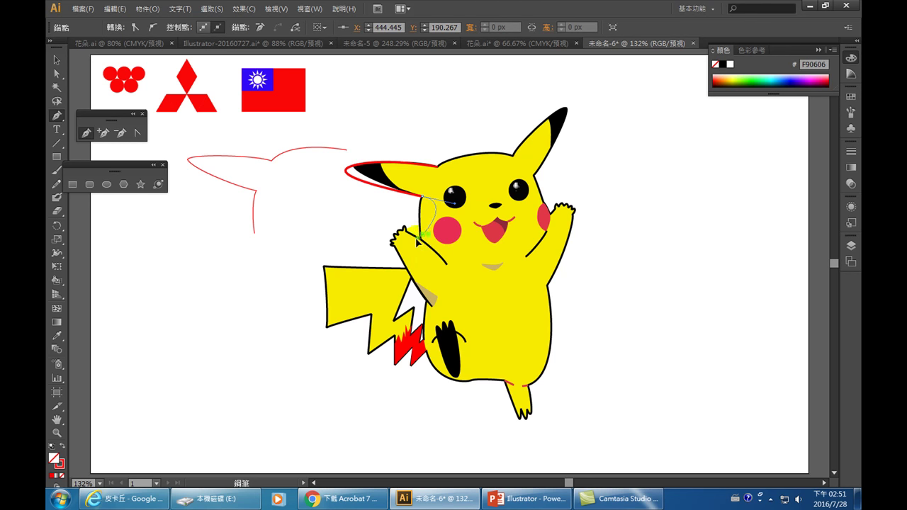
drag(408, 257, 480, 282)
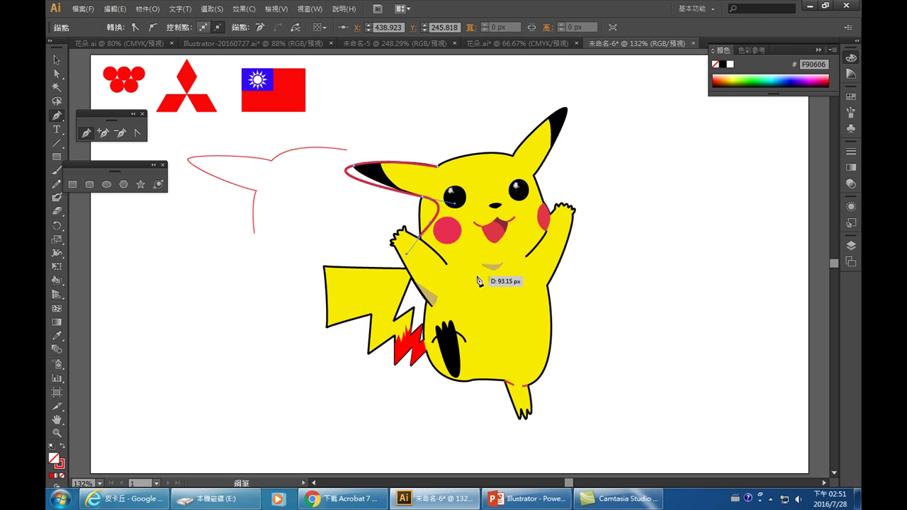
key(Delete)
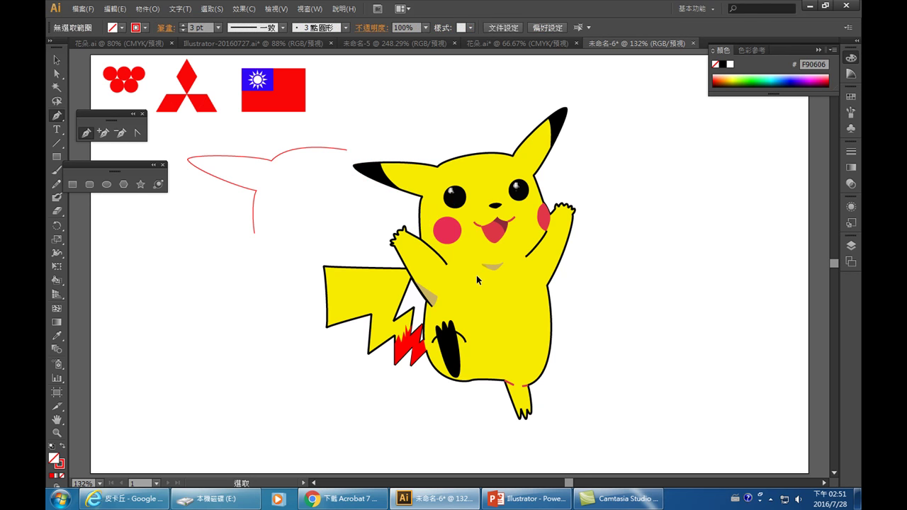
key(ctrl+z)
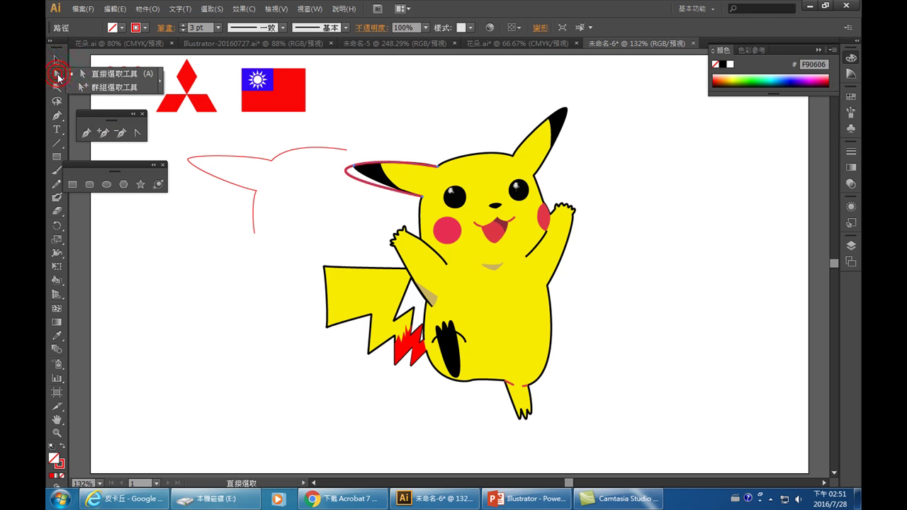
With Direct Selection, drag the ear path's left anchor handle to match the ear tip's curve
drag(59, 75, 84, 74)
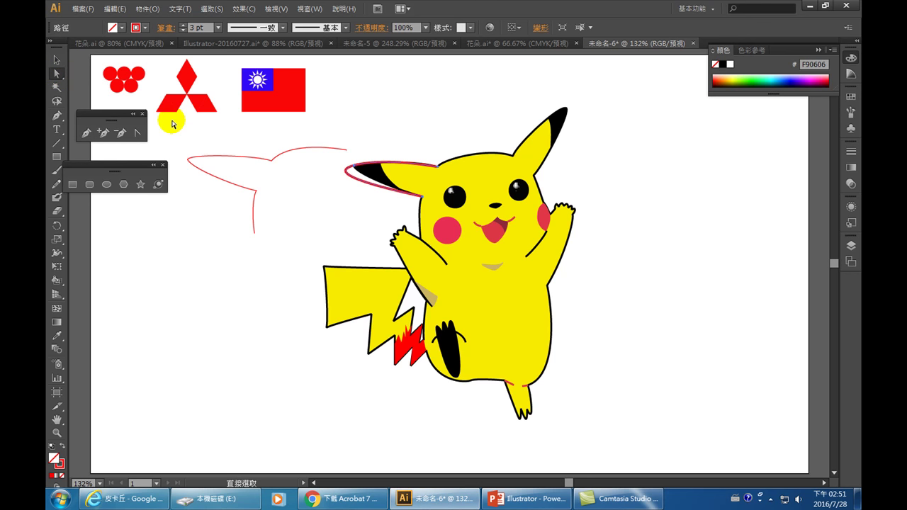
click(355, 168)
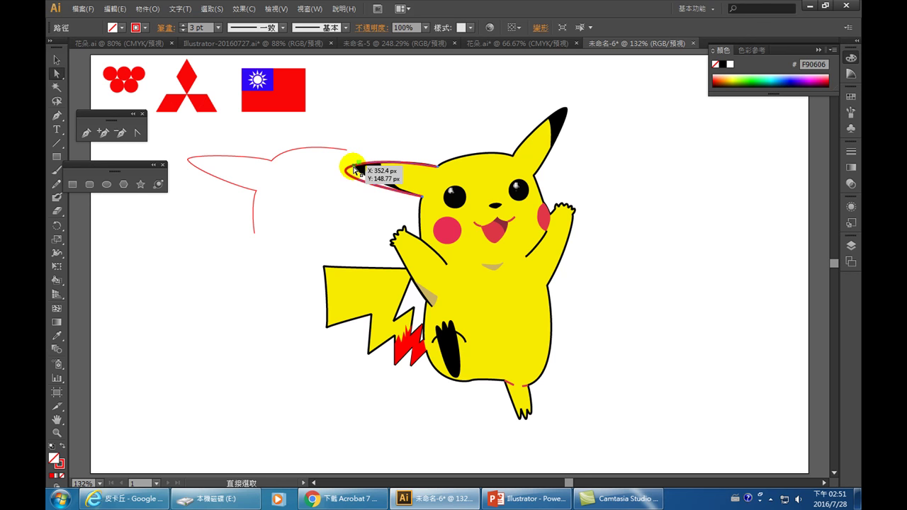
click(353, 170)
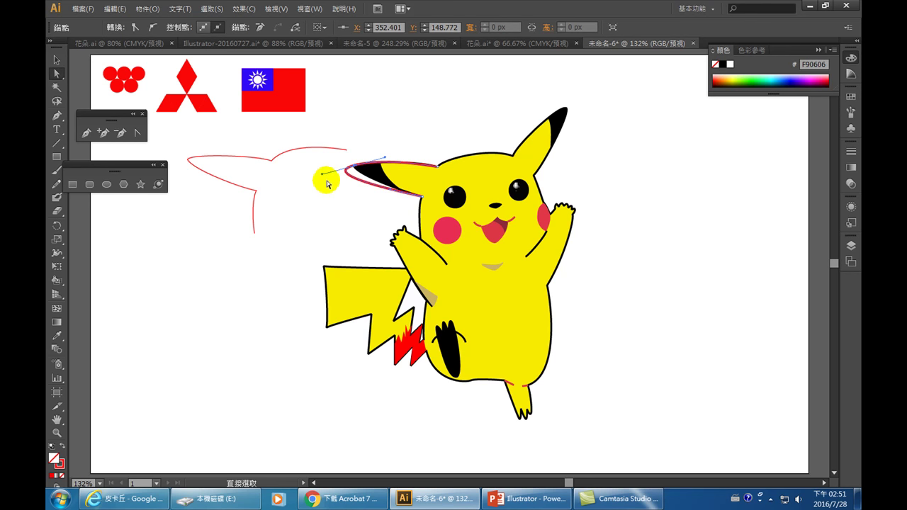
key(alt)
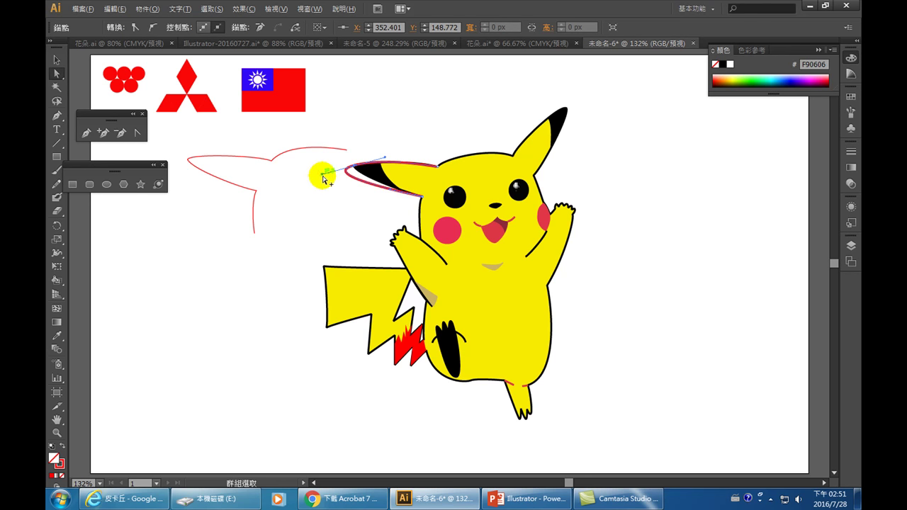
drag(323, 178, 358, 172)
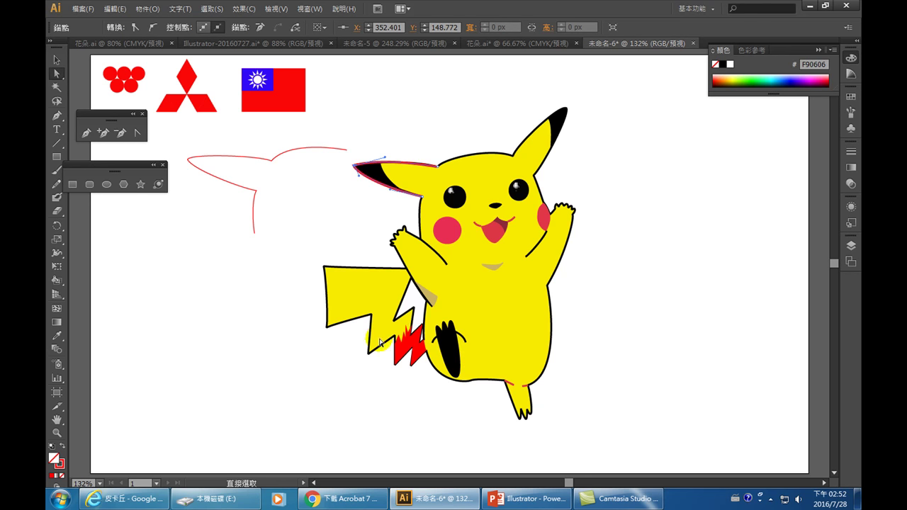
Start a Pen path on the tail's zigzag edge, adding anchors up to the tail–leg junction
click(86, 133)
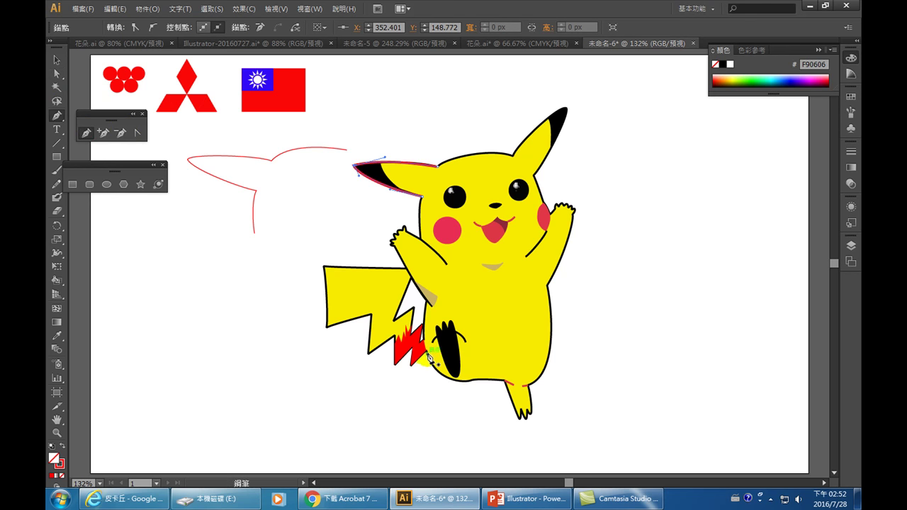
mouse_move(427, 354)
mouse_down()
mouse_move(409, 367)
mouse_move(396, 363)
mouse_move(395, 340)
mouse_move(356, 348)
mouse_move(374, 321)
mouse_move(354, 330)
mouse_move(324, 263)
mouse_move(414, 275)
mouse_move(414, 319)
mouse_move(428, 330)
mouse_up()
click(423, 321)
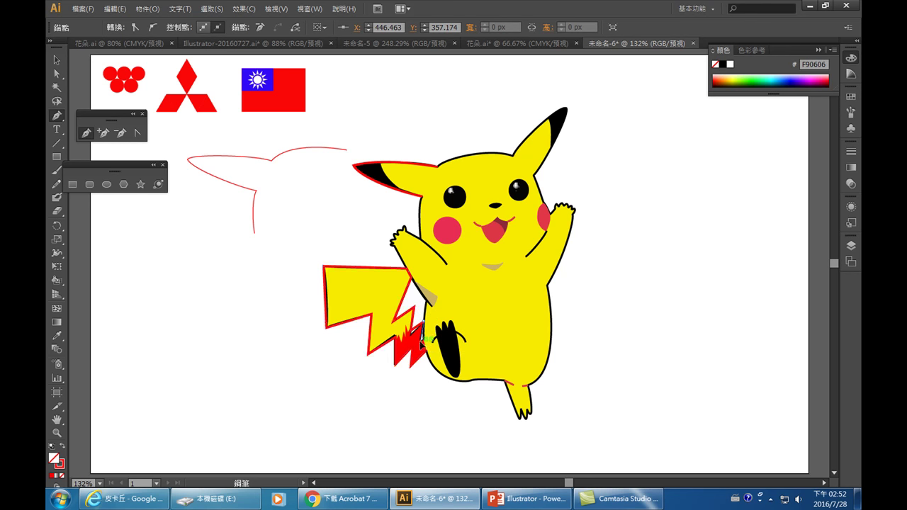
drag(430, 343, 438, 350)
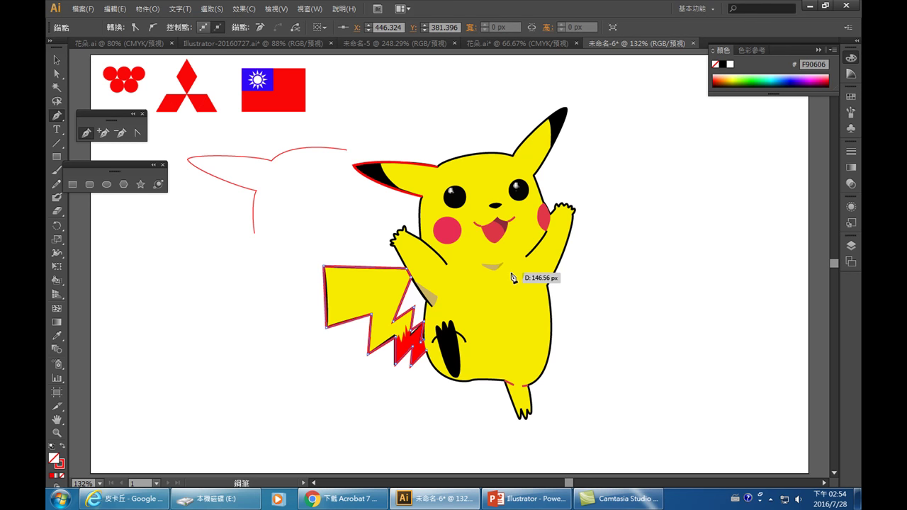
End the tail path and place a scattering of pen clicks over the head, ear, arm and tail
click(482, 147)
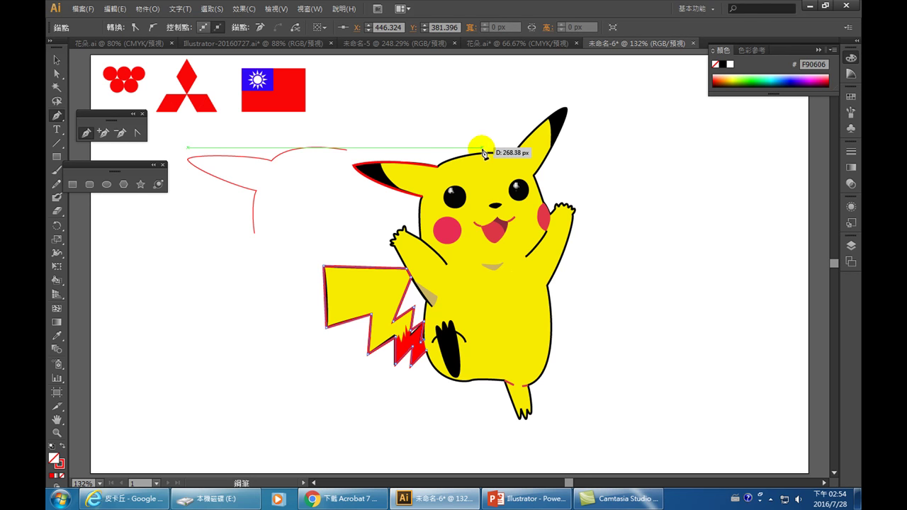
ctrl+click(483, 151)
click(358, 128)
drag(308, 155, 283, 154)
click(435, 169)
click(355, 166)
click(401, 261)
click(422, 330)
Select and delete the stray red freehand squiggle, then select the ear outline and deselect
click(56, 60)
click(266, 234)
drag(291, 217, 238, 177)
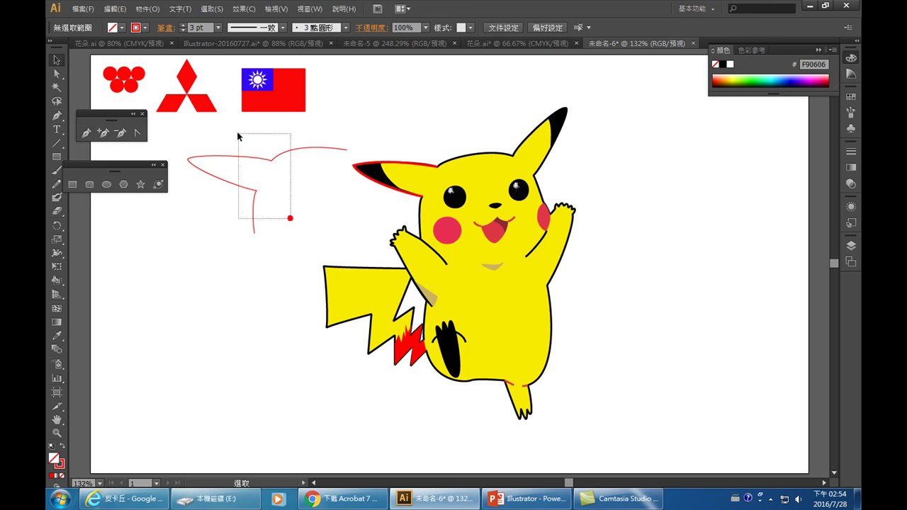
key(Delete)
click(365, 176)
click(397, 200)
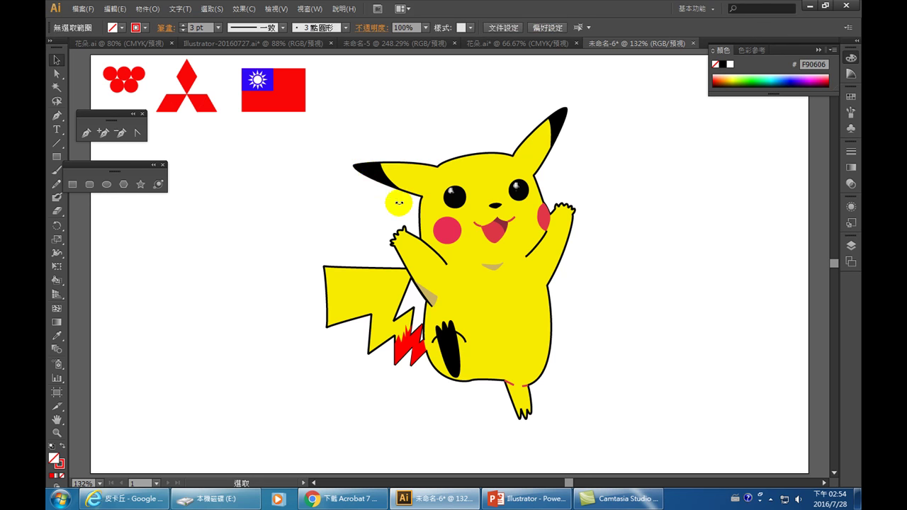
Start a path at the left ear tip, drop its back handle, and curve along the ear and head
click(85, 133)
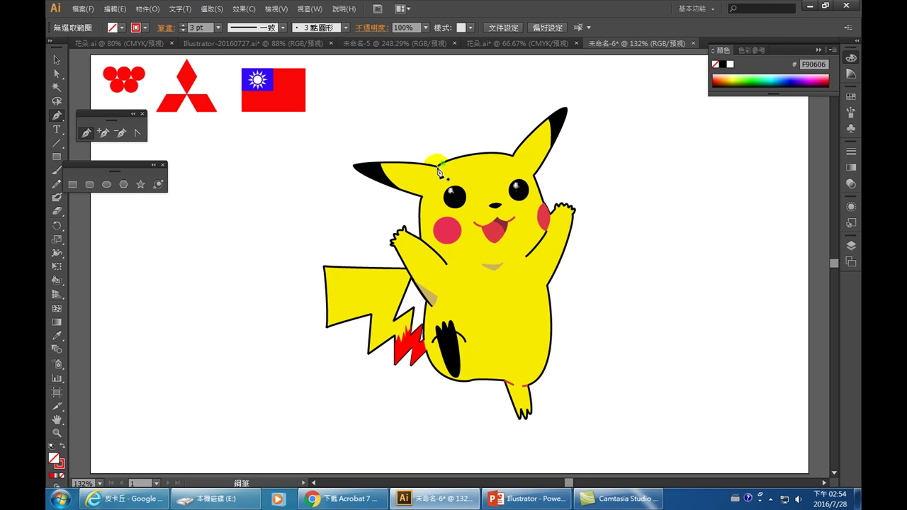
mouse_move(438, 169)
mouse_down()
mouse_move(354, 166)
mouse_move(335, 175)
mouse_up()
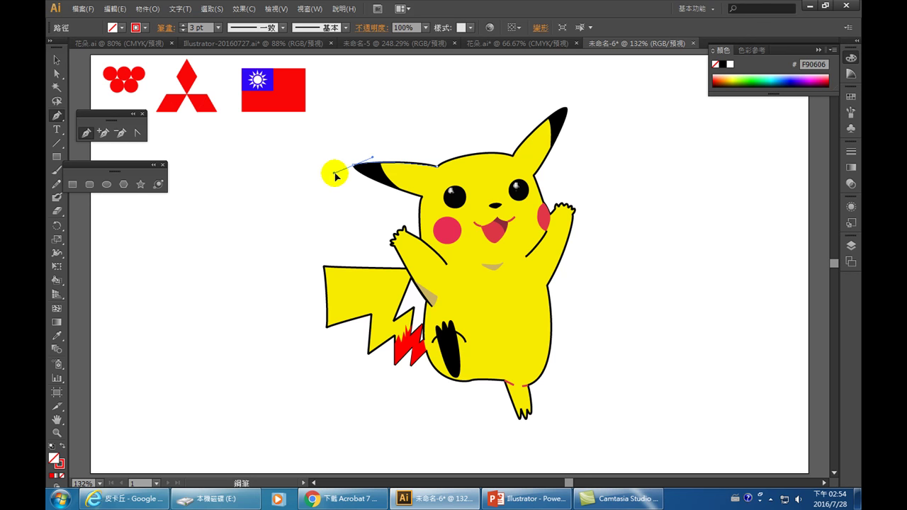
drag(335, 175, 357, 177)
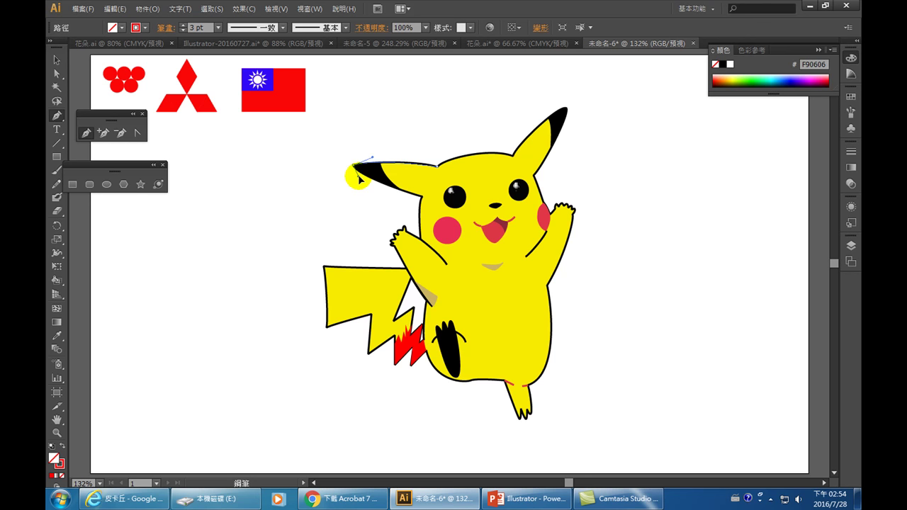
click(358, 177)
click(431, 197)
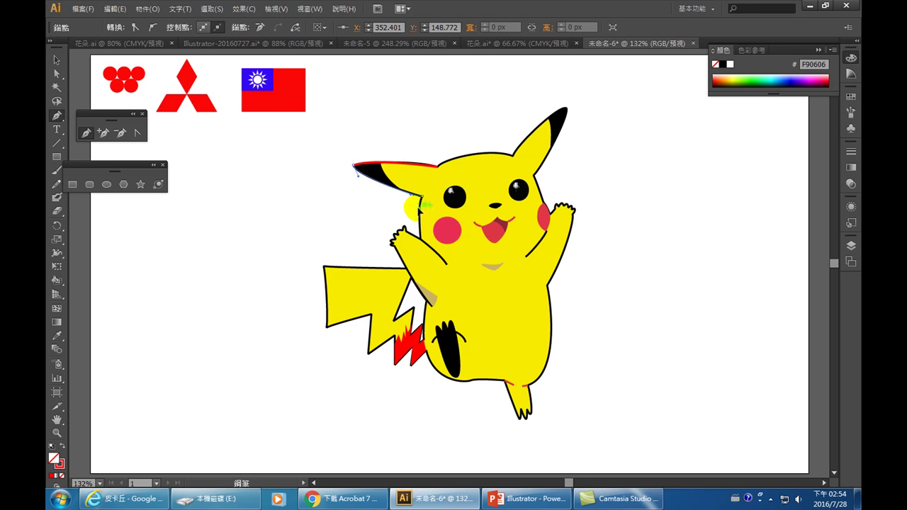
mouse_move(420, 204)
mouse_down()
mouse_move(428, 205)
mouse_move(420, 213)
mouse_move(423, 245)
mouse_up()
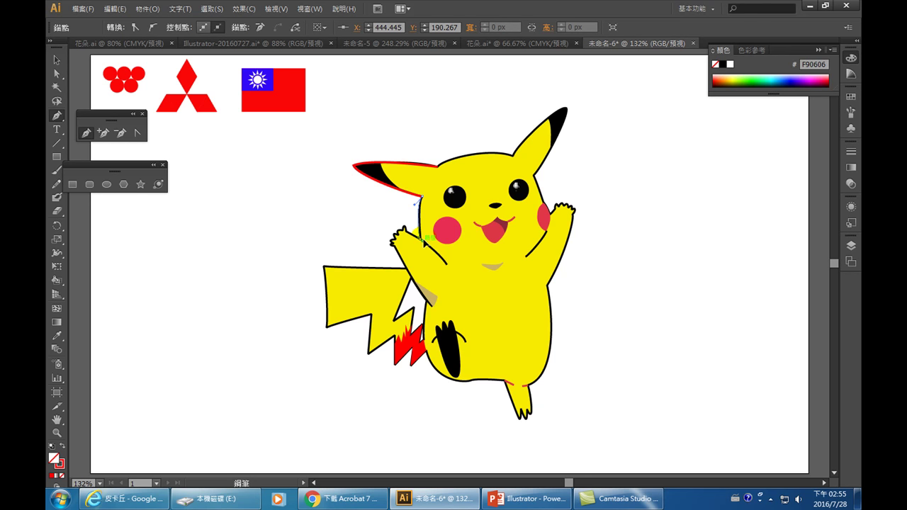
Add curved anchors around each finger of the raised left hand, then down the arm toward the body
click(413, 227)
drag(414, 234, 407, 230)
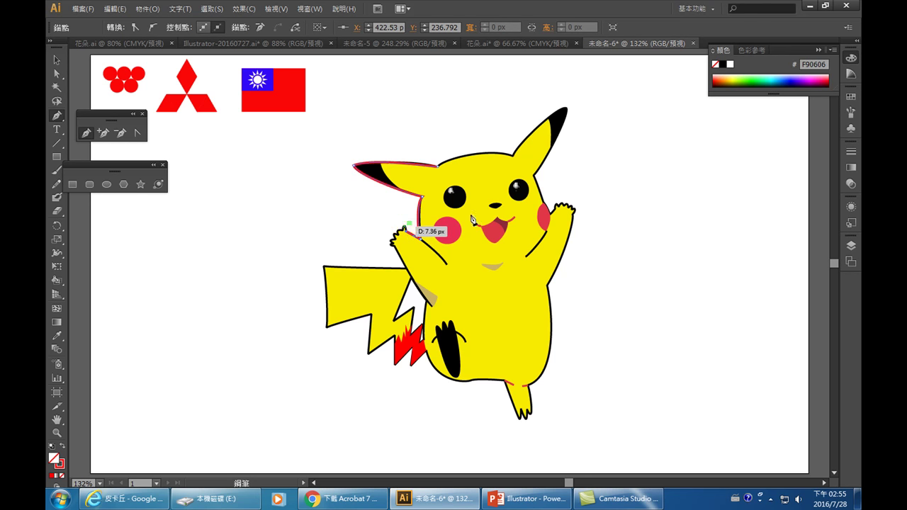
drag(407, 231, 409, 229)
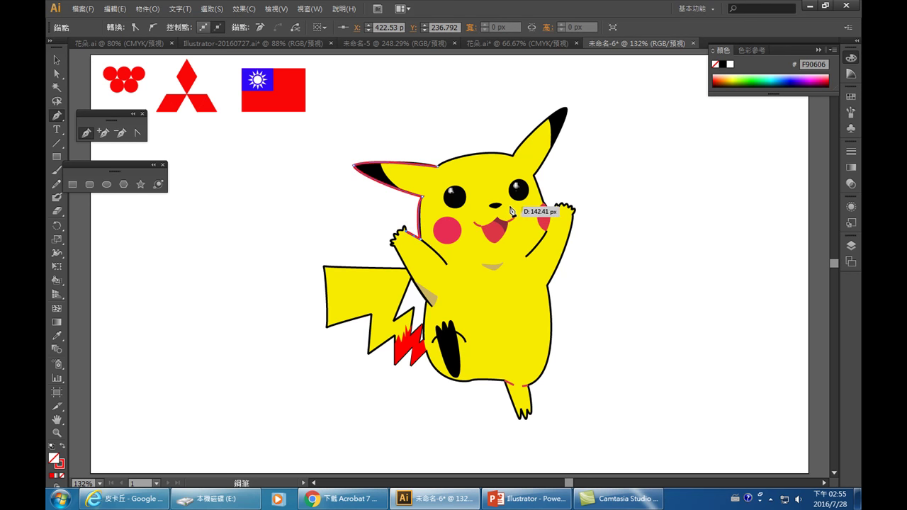
drag(403, 225, 404, 225)
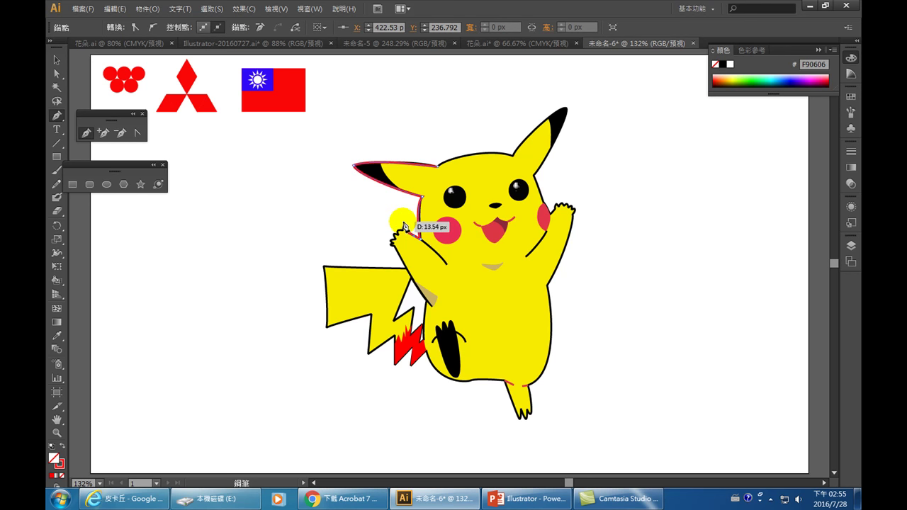
drag(405, 225, 402, 234)
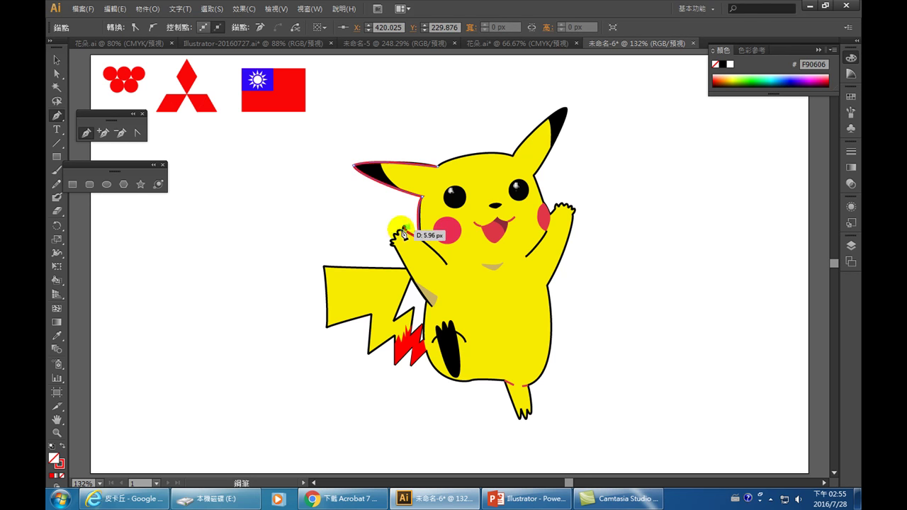
drag(403, 234, 397, 245)
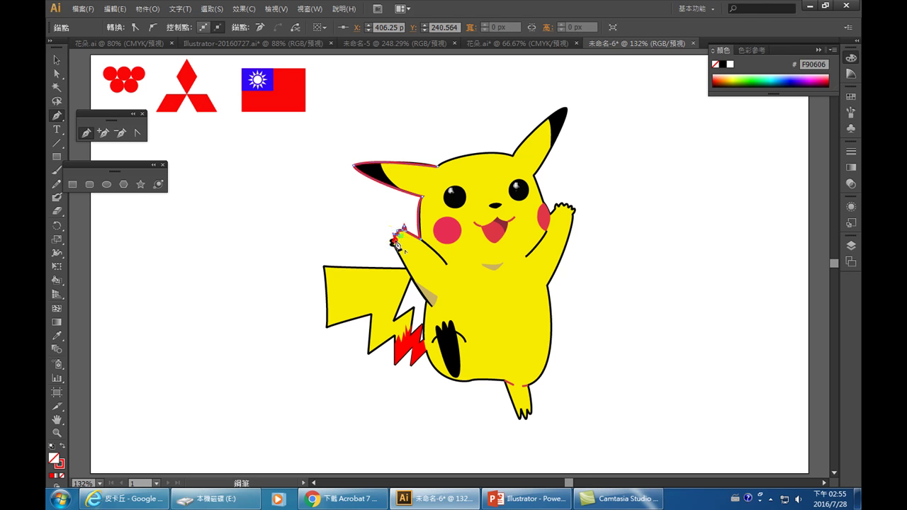
drag(397, 245, 429, 305)
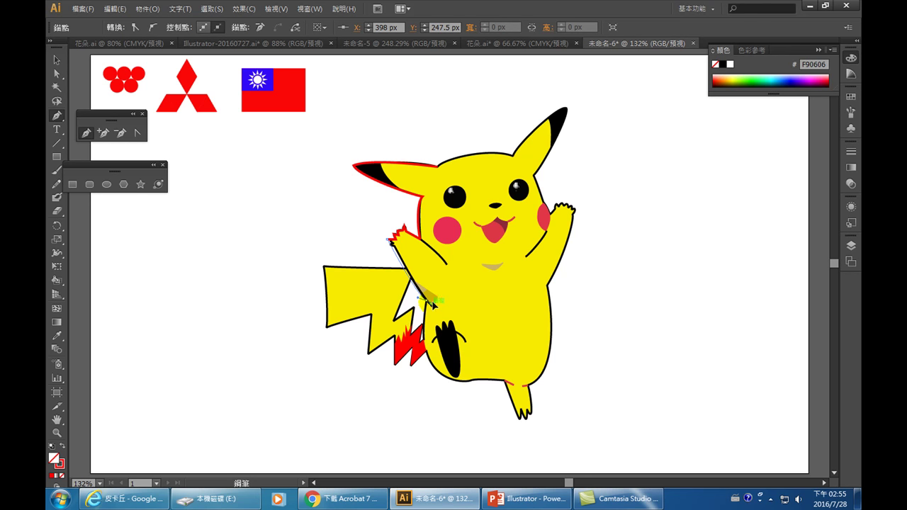
Trace the tail's zigzag edge and lower corner with Pen anchors, heading back toward the body
drag(423, 309, 424, 345)
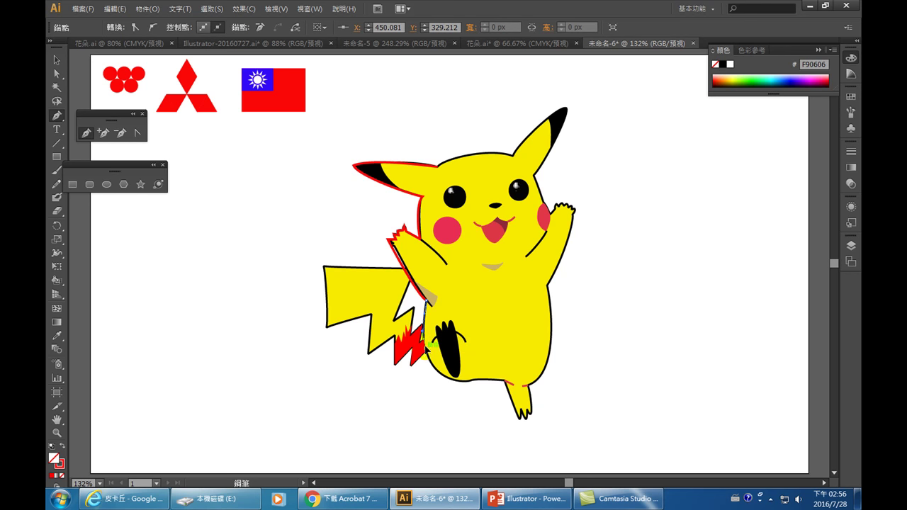
drag(425, 337, 401, 271)
drag(325, 270, 330, 331)
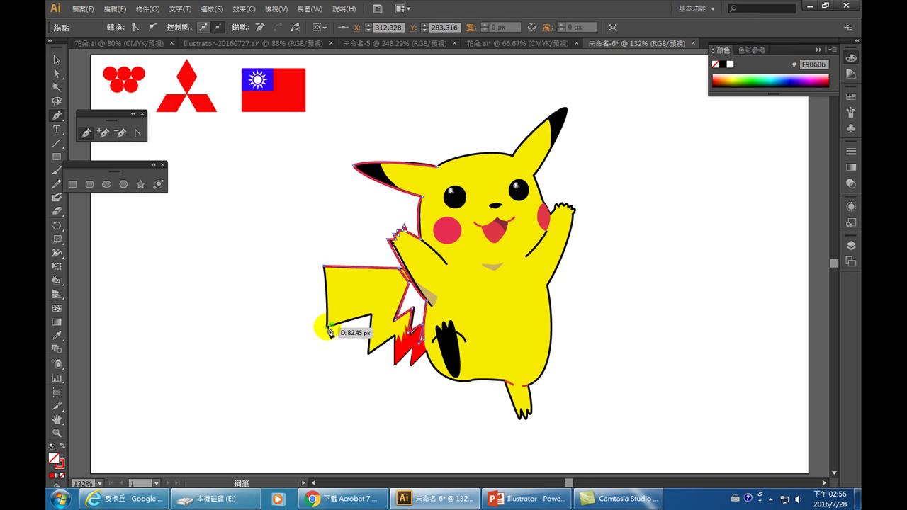
drag(330, 331, 327, 332)
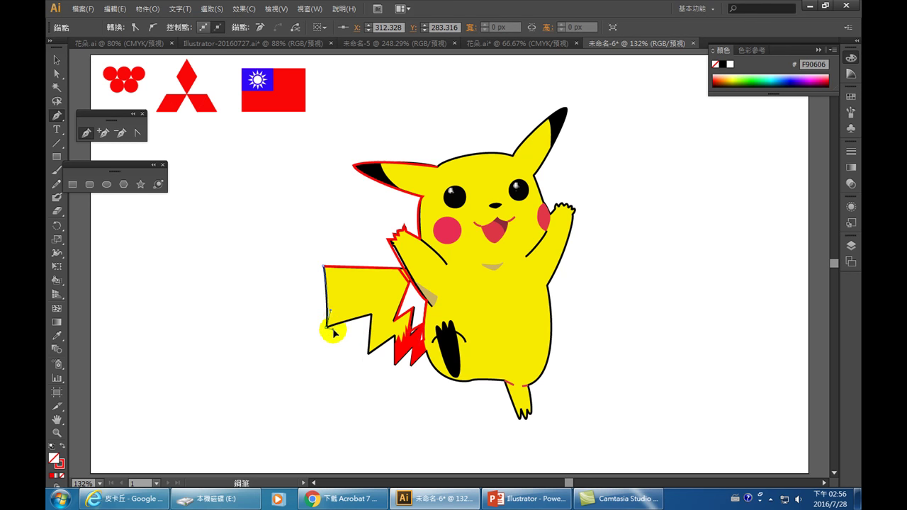
click(330, 328)
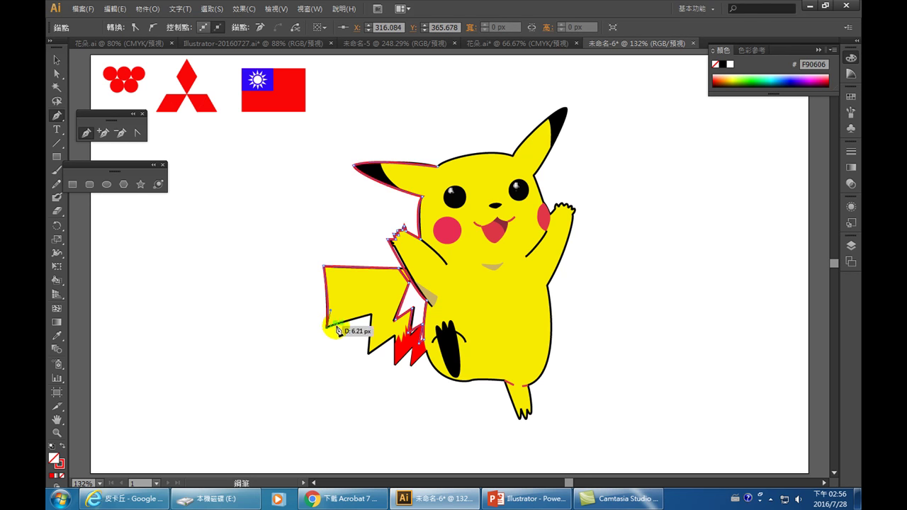
click(372, 317)
mouse_move(374, 316)
mouse_down()
mouse_move(396, 343)
mouse_move(395, 364)
mouse_move(409, 358)
mouse_move(505, 404)
mouse_move(467, 378)
mouse_up()
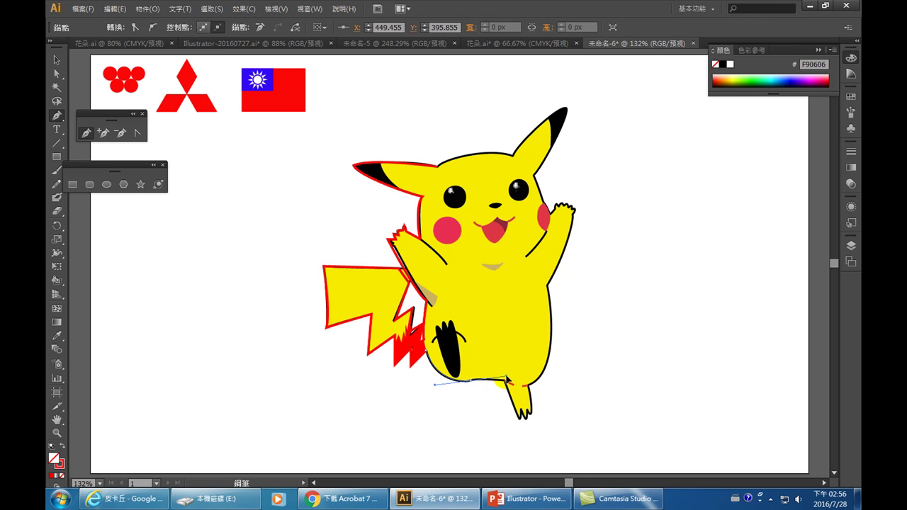
Continue the red outline along the body's bottom, down the leg and around the raised foot's toes
click(478, 383)
click(477, 381)
drag(478, 381, 520, 390)
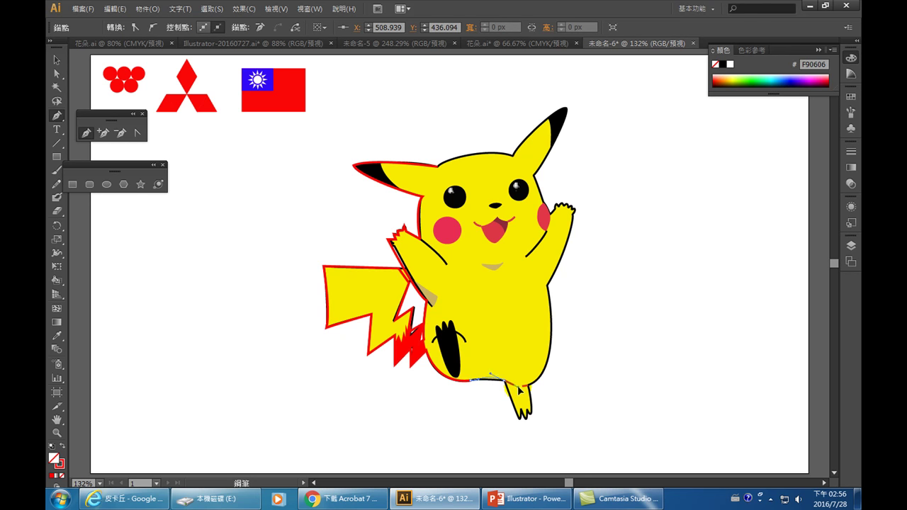
mouse_move(519, 390)
mouse_down()
mouse_move(507, 391)
mouse_move(521, 422)
mouse_up()
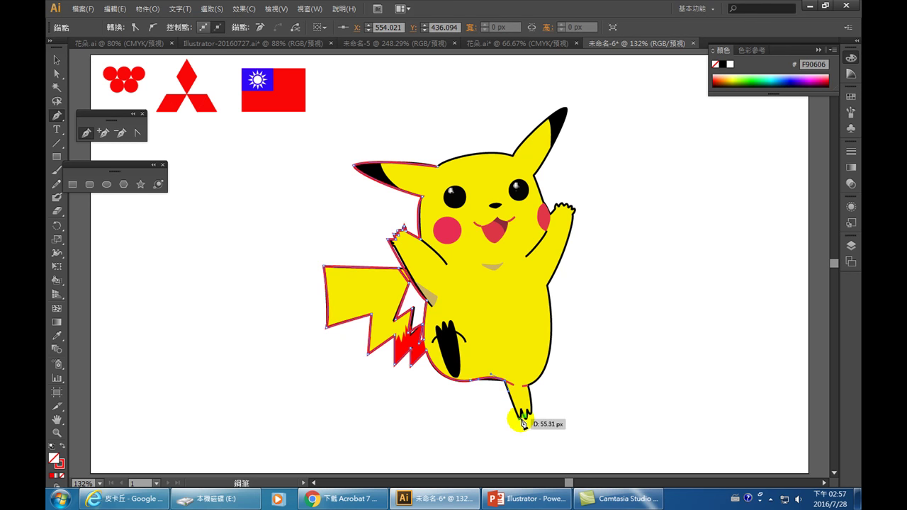
drag(522, 423, 525, 424)
click(536, 413)
click(521, 385)
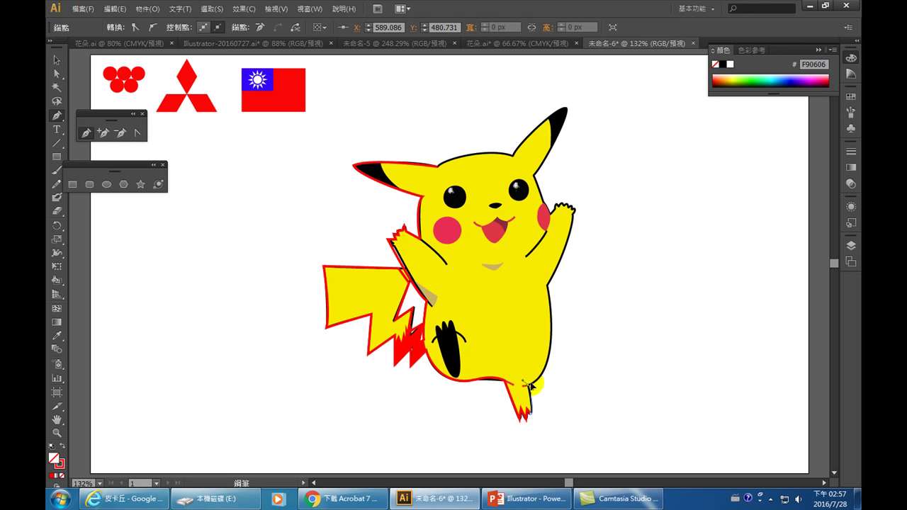
Resume at the leg anchor and curve the outline up Pikachu's right side toward the arm
click(539, 386)
drag(550, 288, 532, 224)
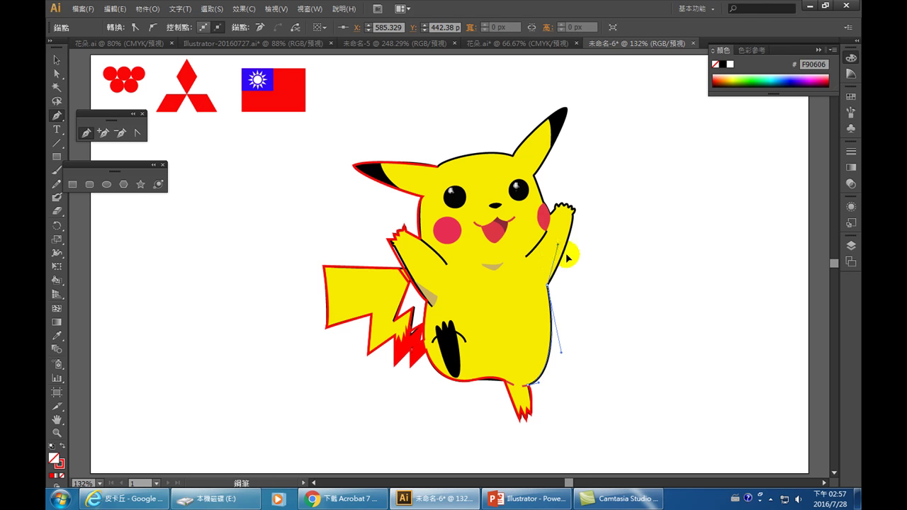
drag(560, 278, 580, 303)
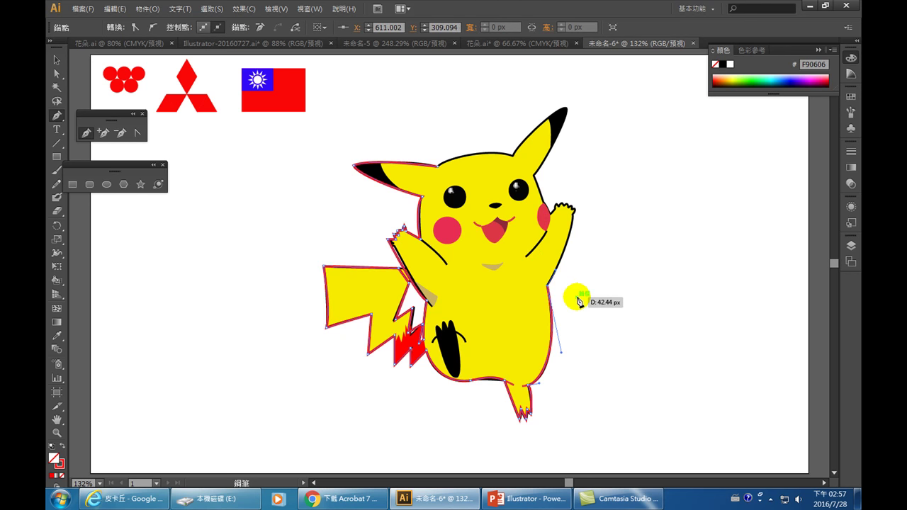
Select the traced red Pikachu outline and drag it left to sit beside the picture
click(56, 59)
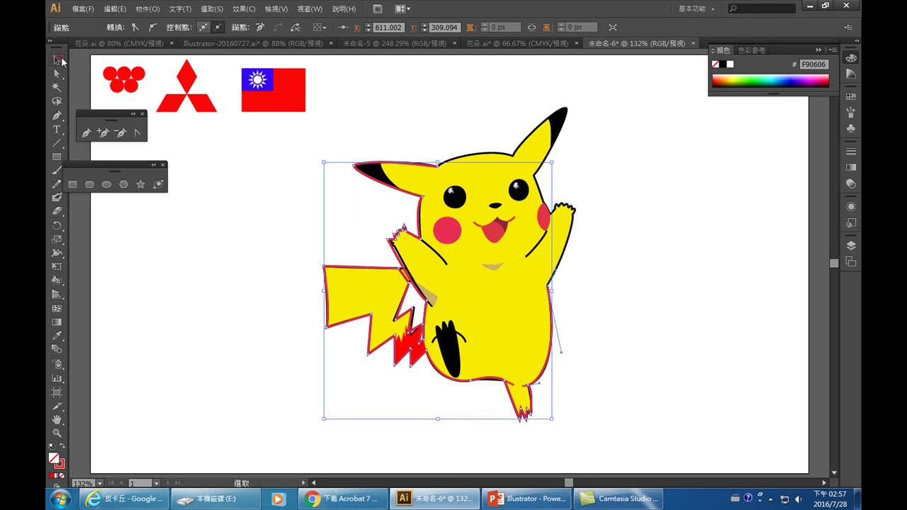
drag(324, 192, 188, 201)
drag(355, 178, 212, 178)
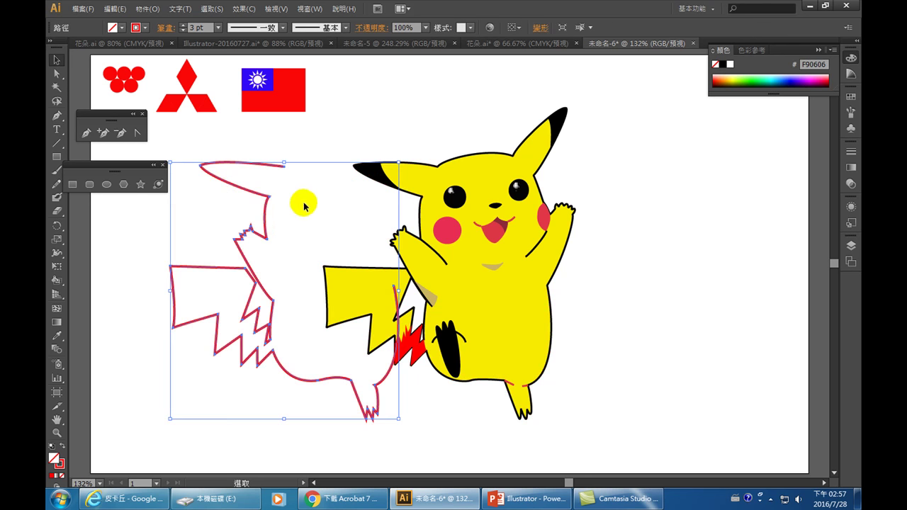